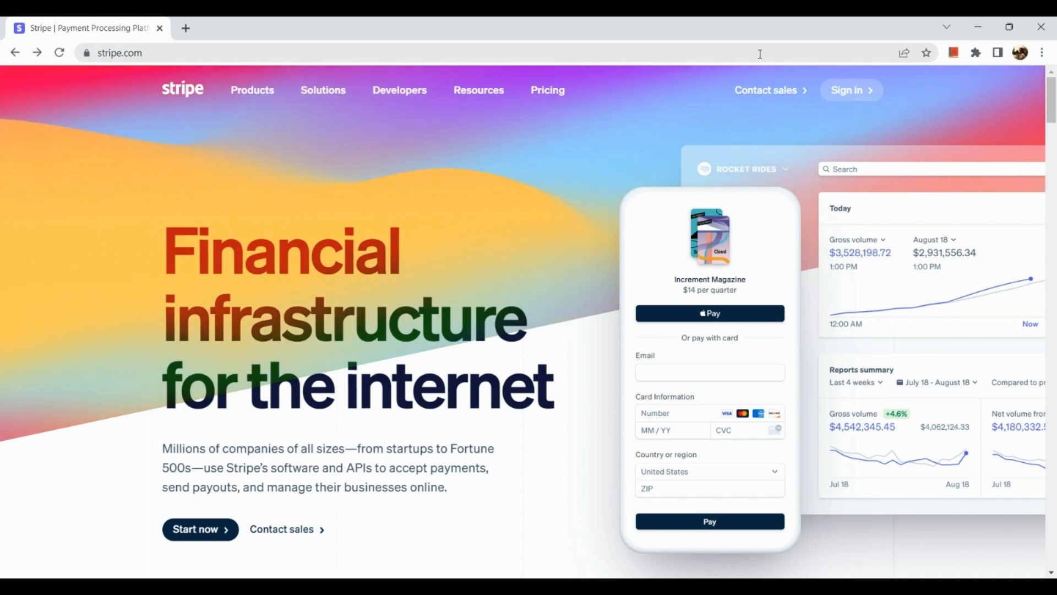
Look over the Stripe page, then go to the Create your Stripe account sign-up form
scroll(551, 162, "down", 1)
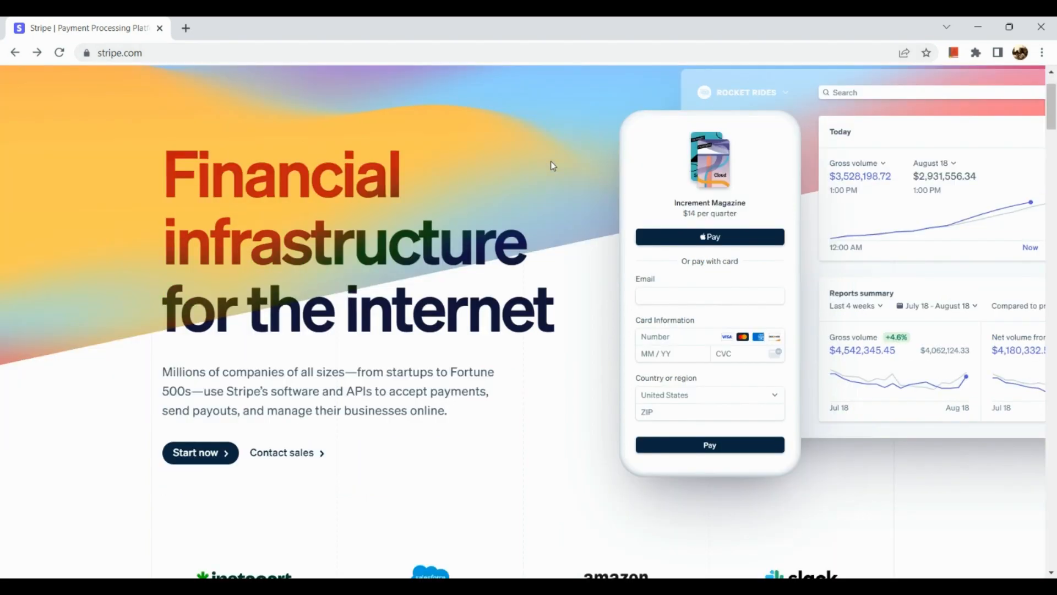
scroll(553, 165, "down", 5)
scroll(553, 165, "up", 6)
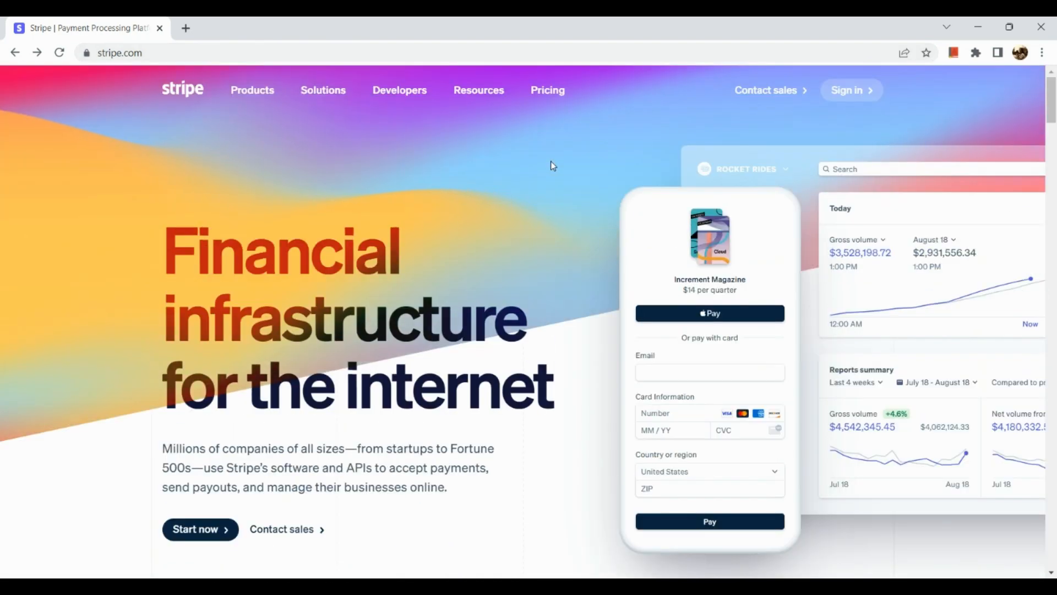
scroll(551, 163, "down", 3)
scroll(551, 163, "up", 3)
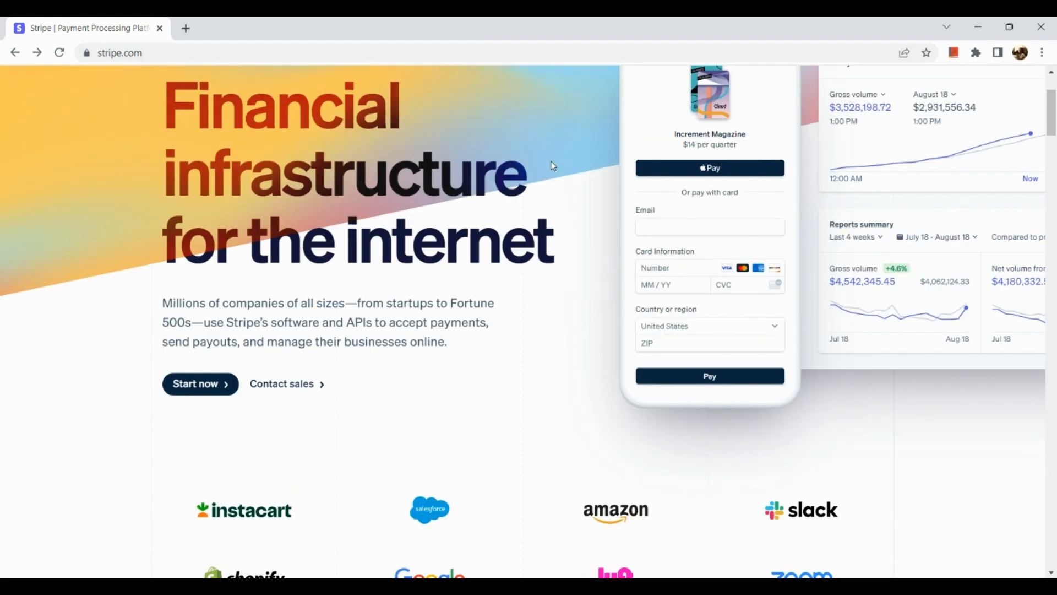
scroll(498, 402, "down", 10)
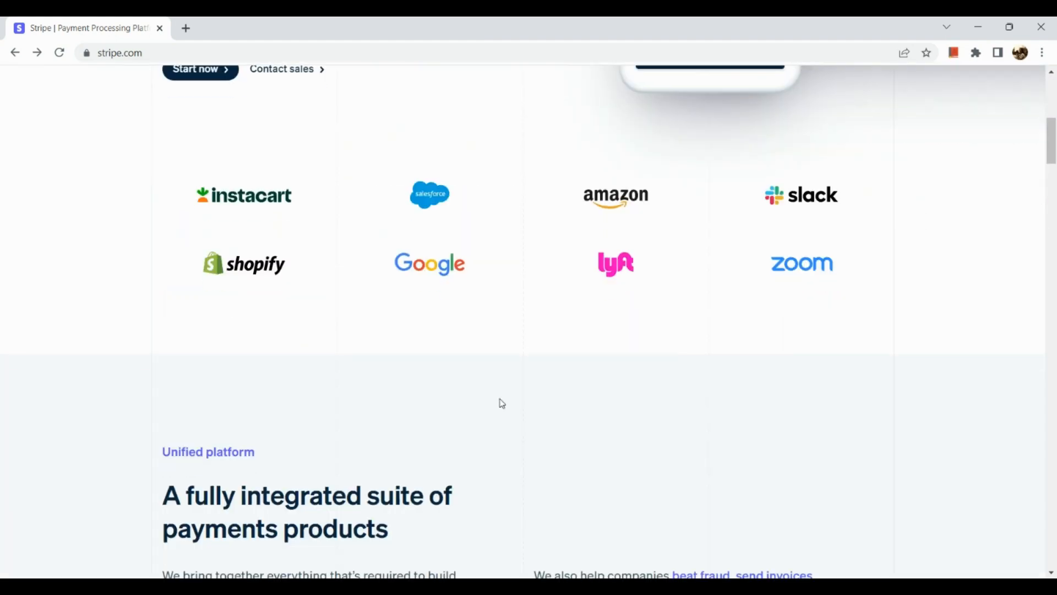
scroll(502, 404, "down", 5)
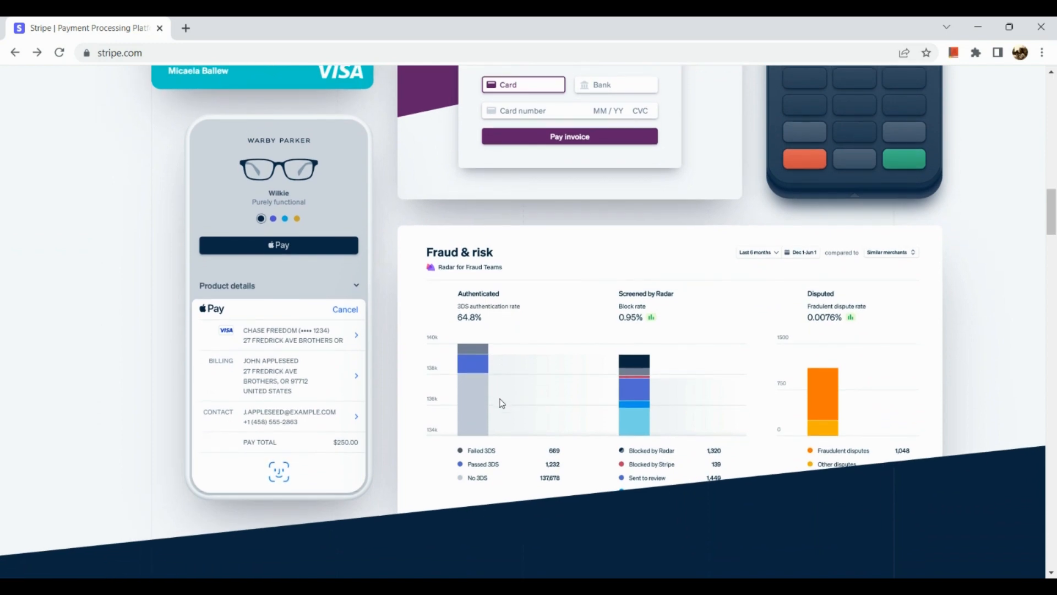
scroll(502, 404, "down", 4)
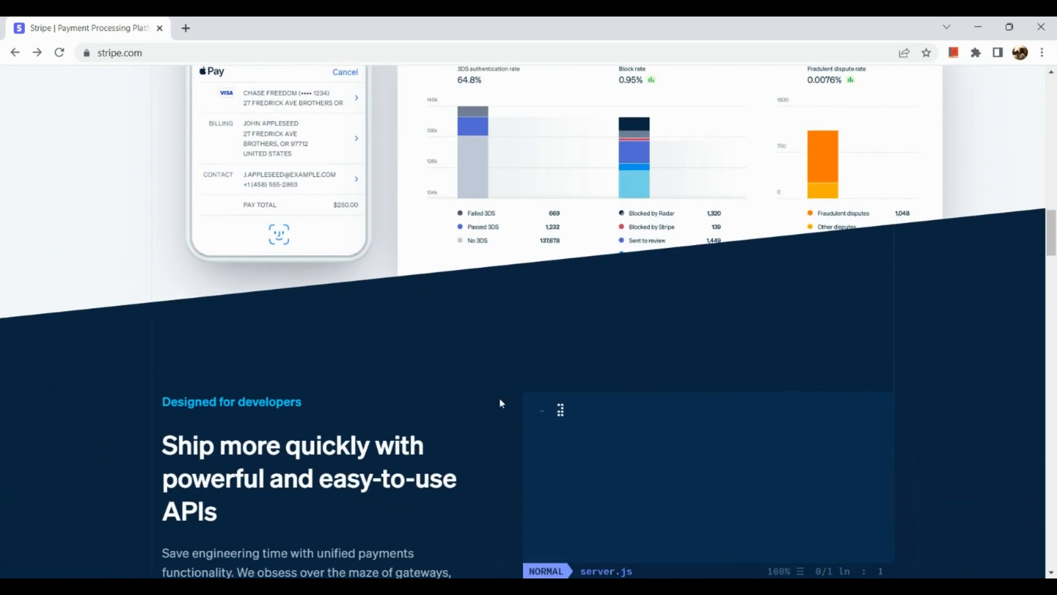
scroll(499, 397, "down", 3)
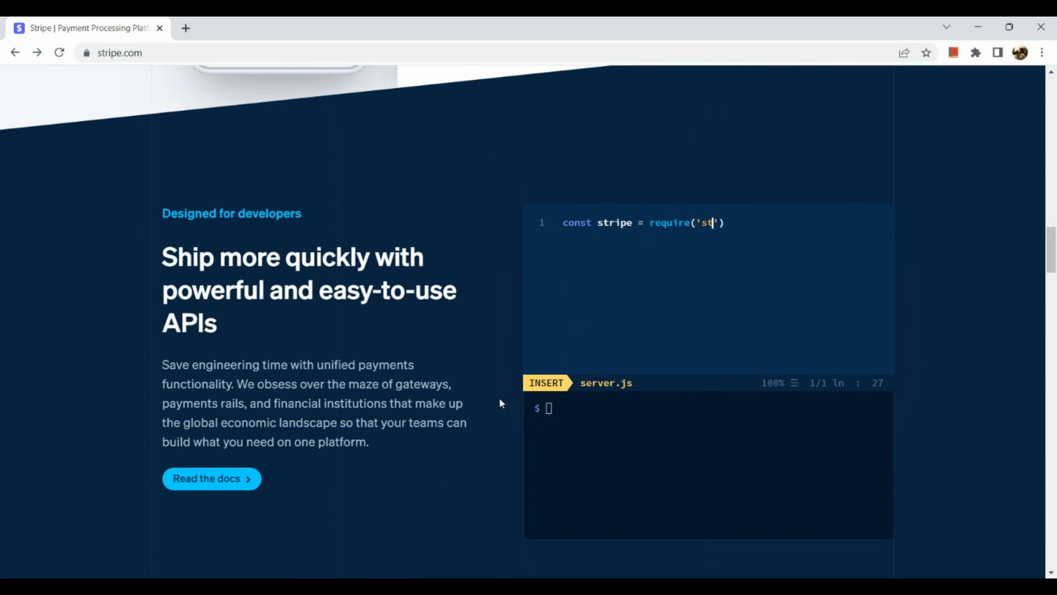
scroll(499, 398, "up", 6)
scroll(499, 398, "up", 20)
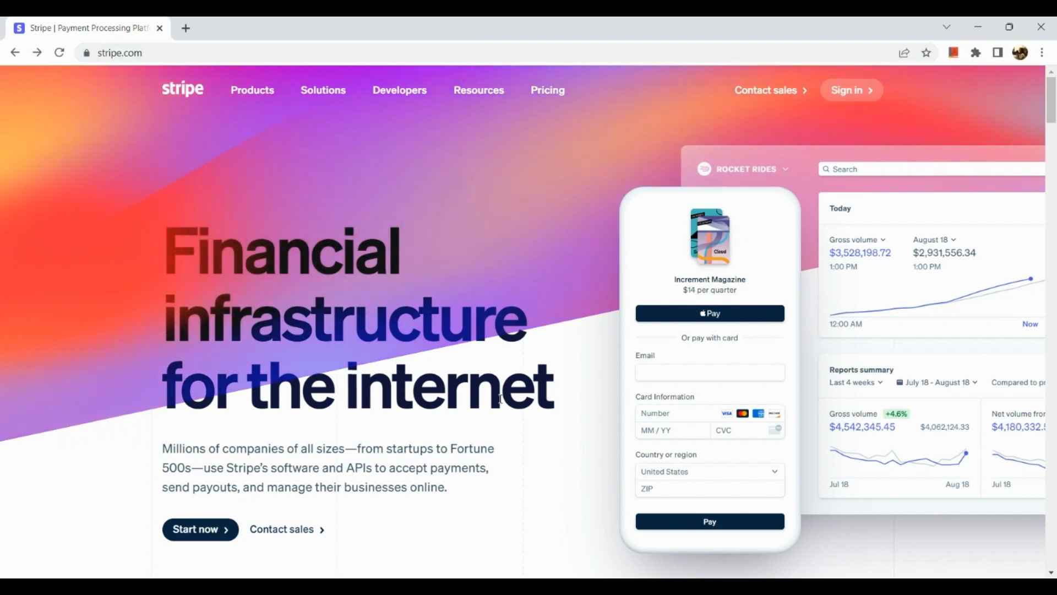
scroll(545, 462, "down", 1)
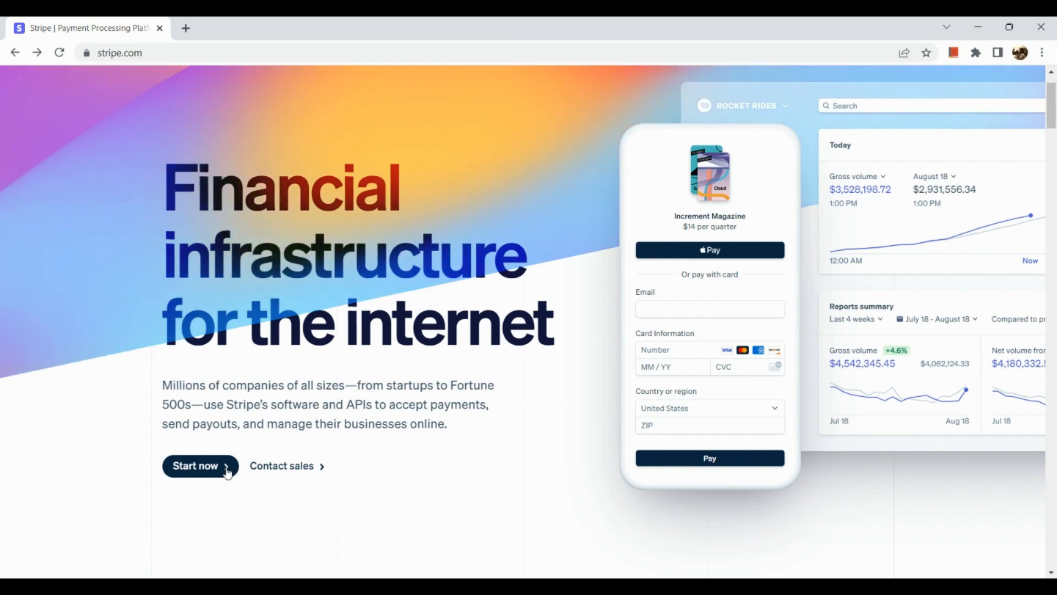
scroll(230, 478, "up", 5)
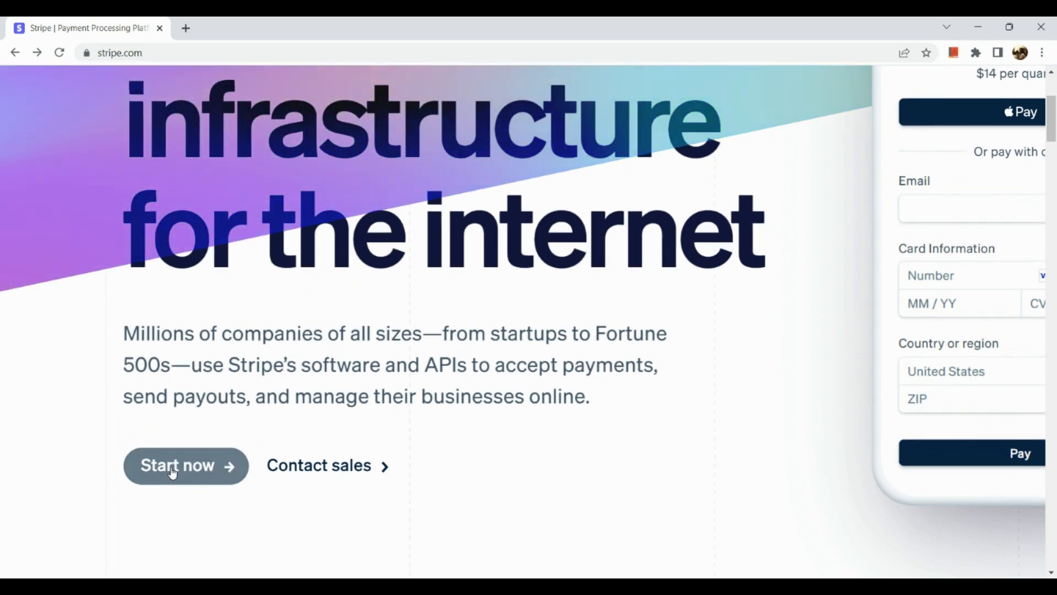
scroll(172, 472, "down", 5)
scroll(734, 260, "up", 1)
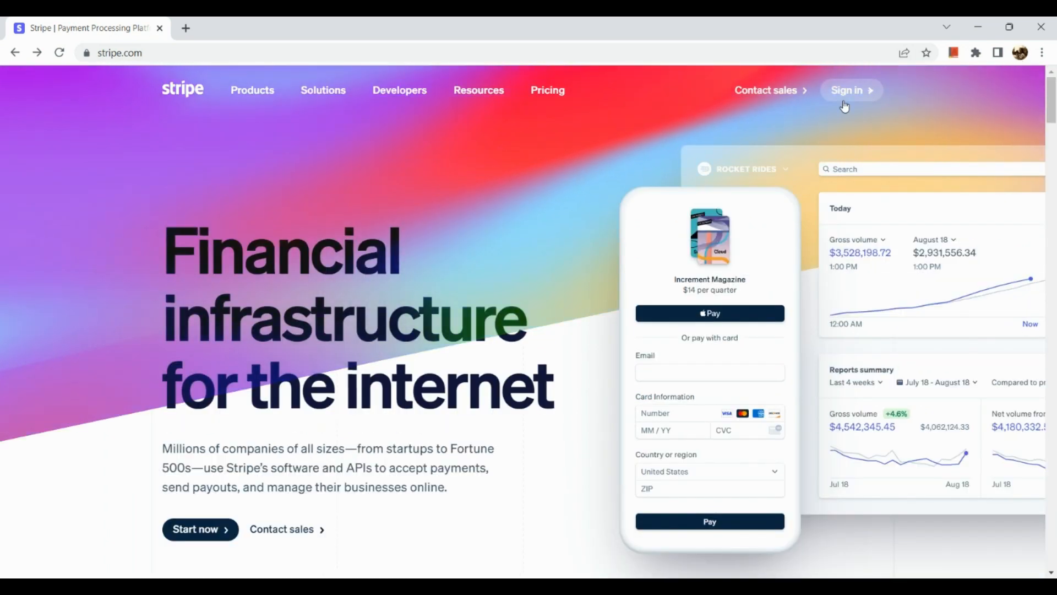
scroll(844, 108, "up", 3)
scroll(845, 106, "up", 2)
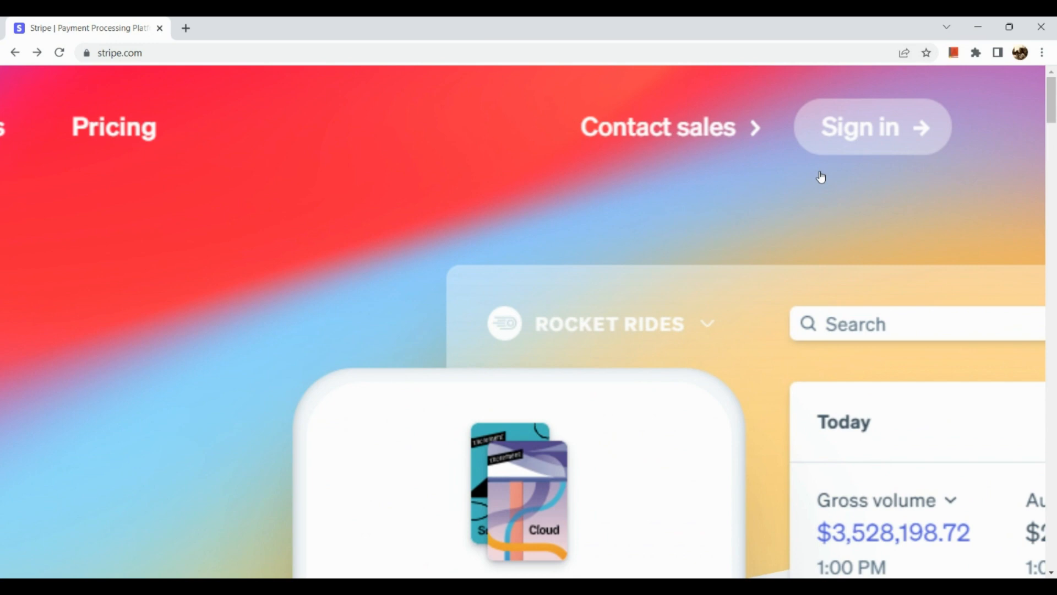
scroll(821, 177, "up", 2)
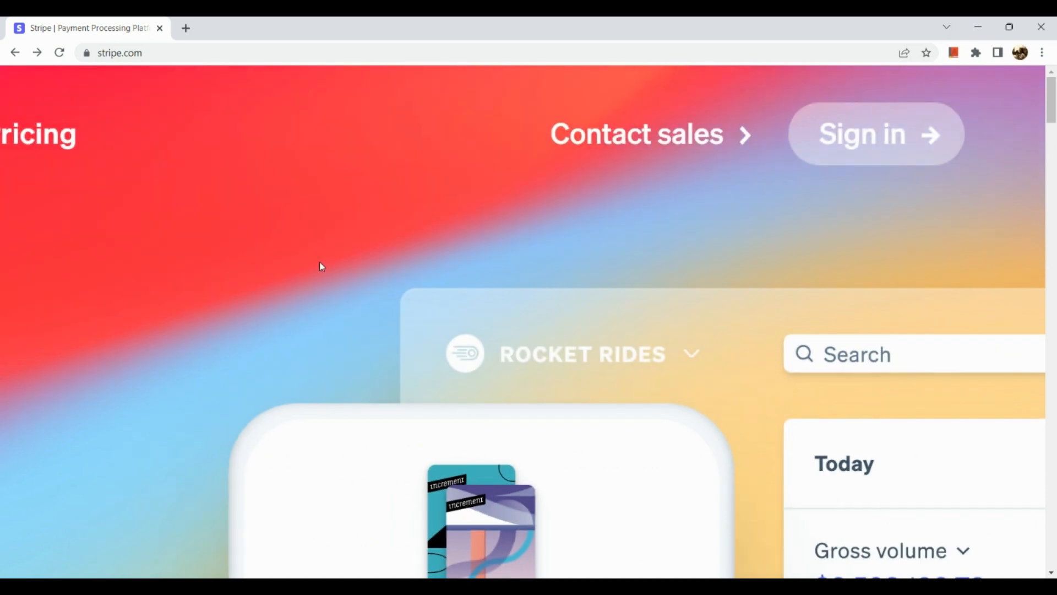
scroll(319, 262, "down", 5)
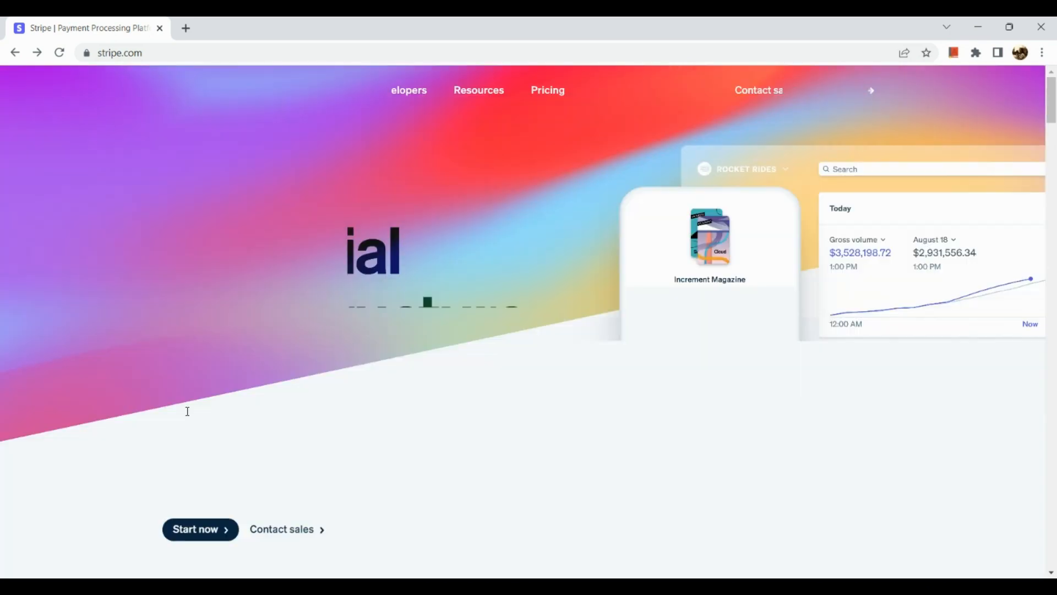
scroll(216, 532, "up", 3)
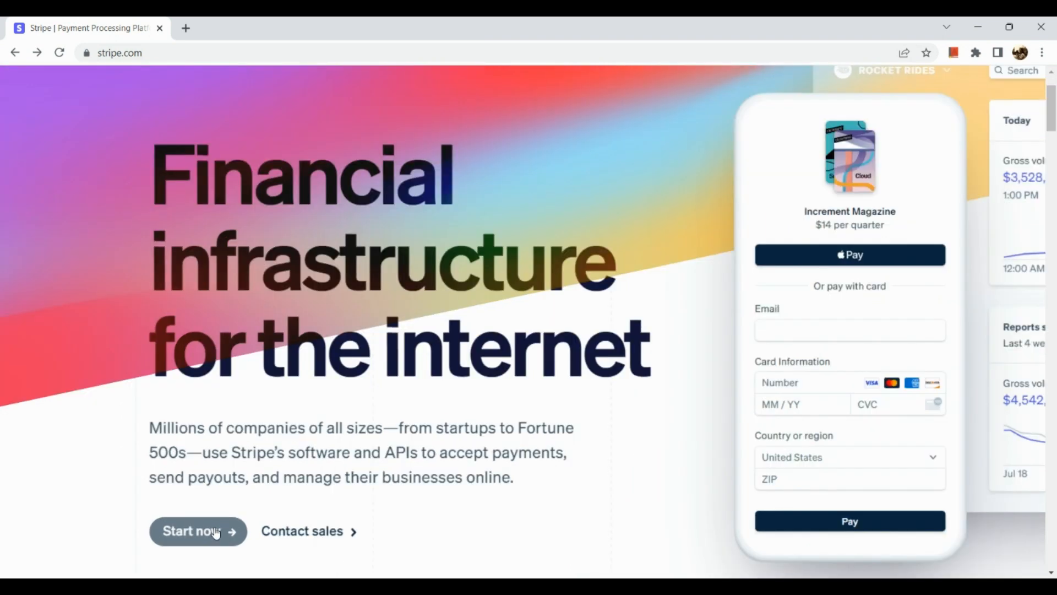
scroll(216, 533, "up", 2)
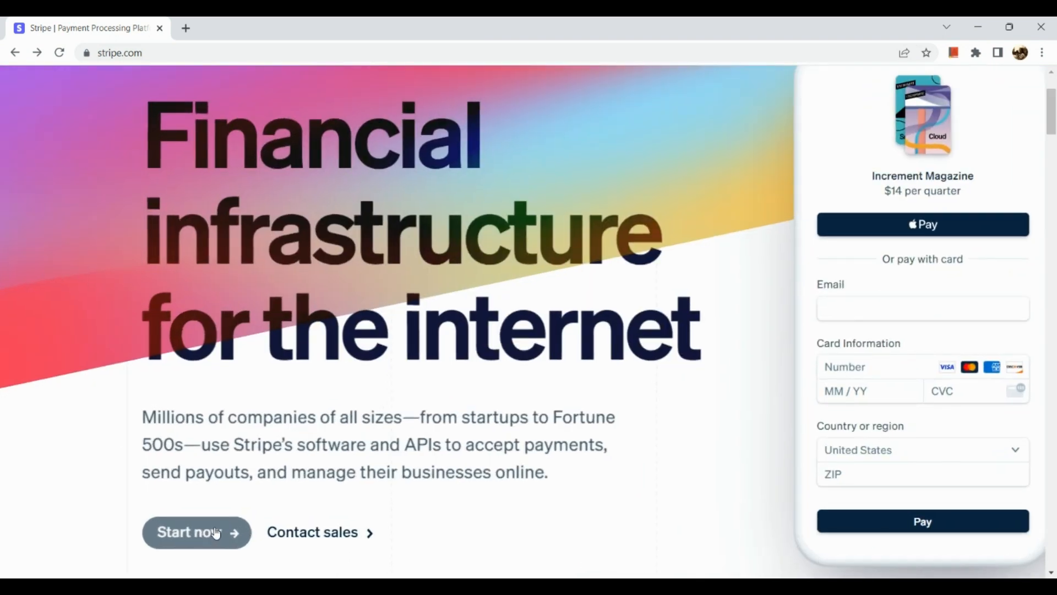
left_click(216, 533)
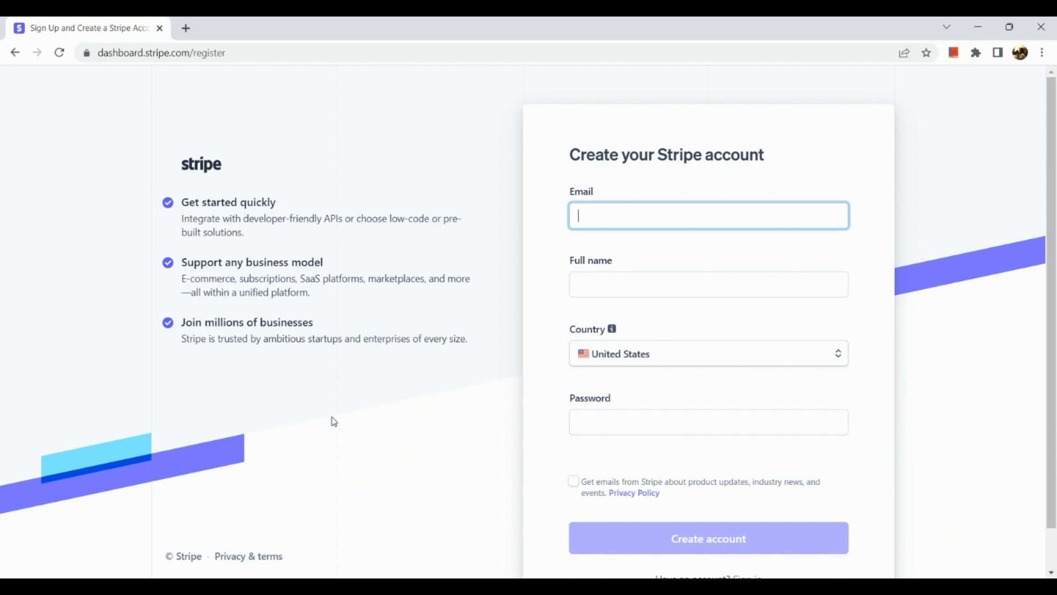
Fill the Email field with the browser's suggested saved email address
scroll(391, 300, "down", 2)
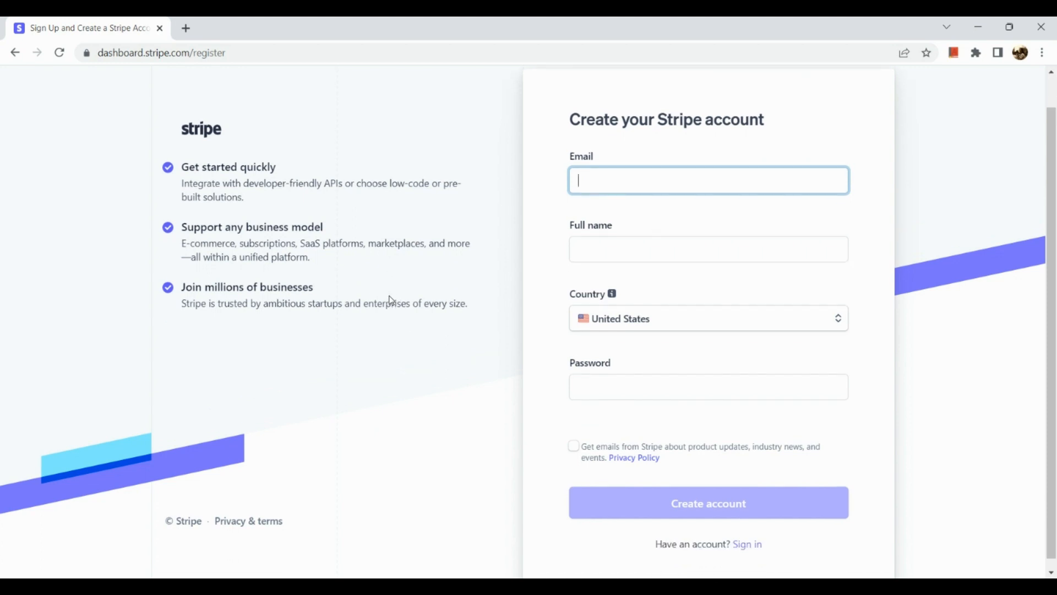
scroll(722, 180, "up", 5)
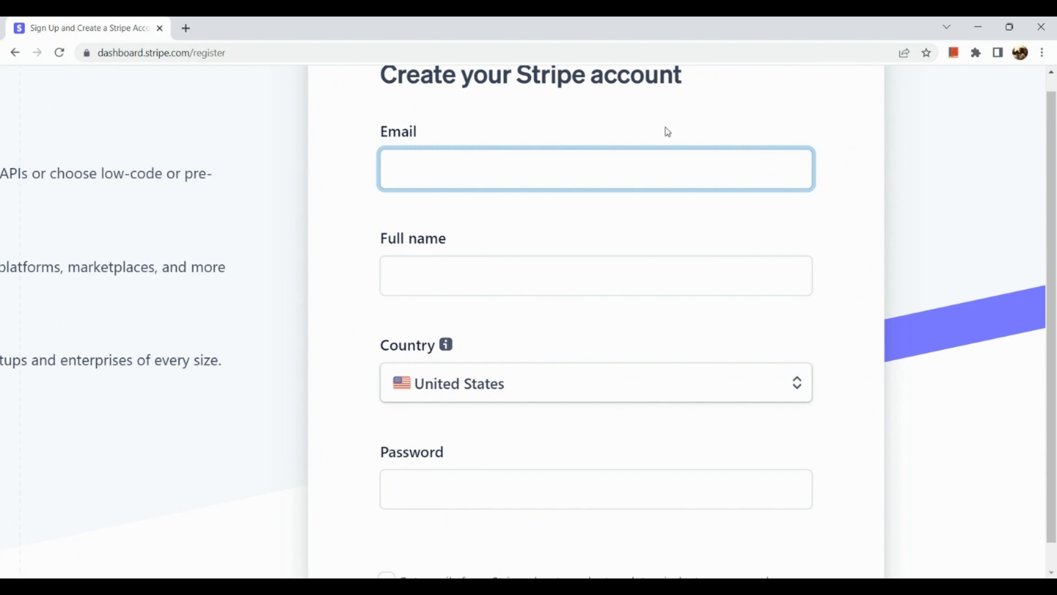
scroll(600, 268, "down", 3)
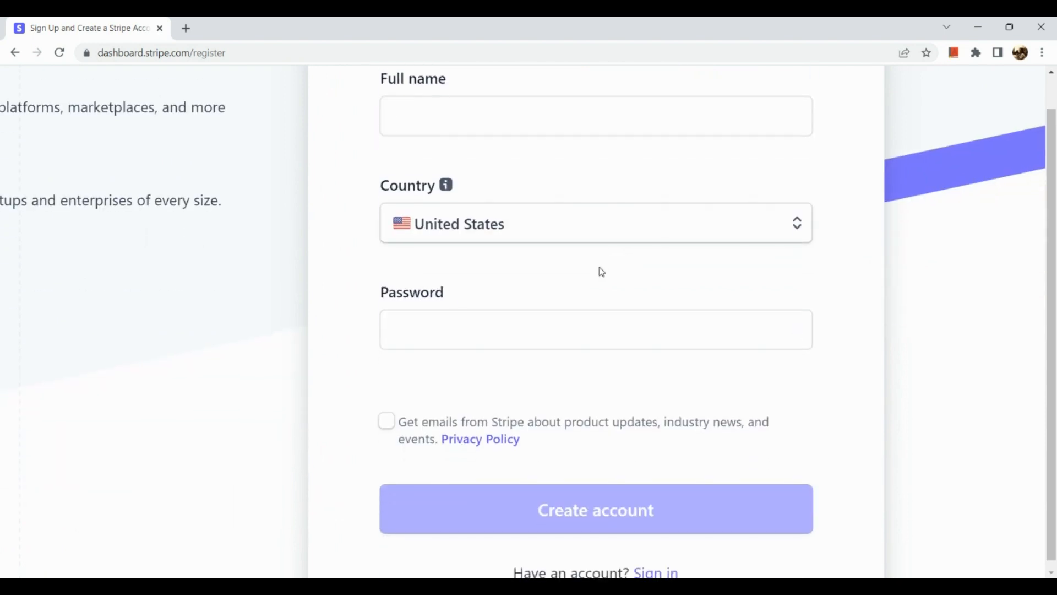
scroll(600, 271, "down", 5)
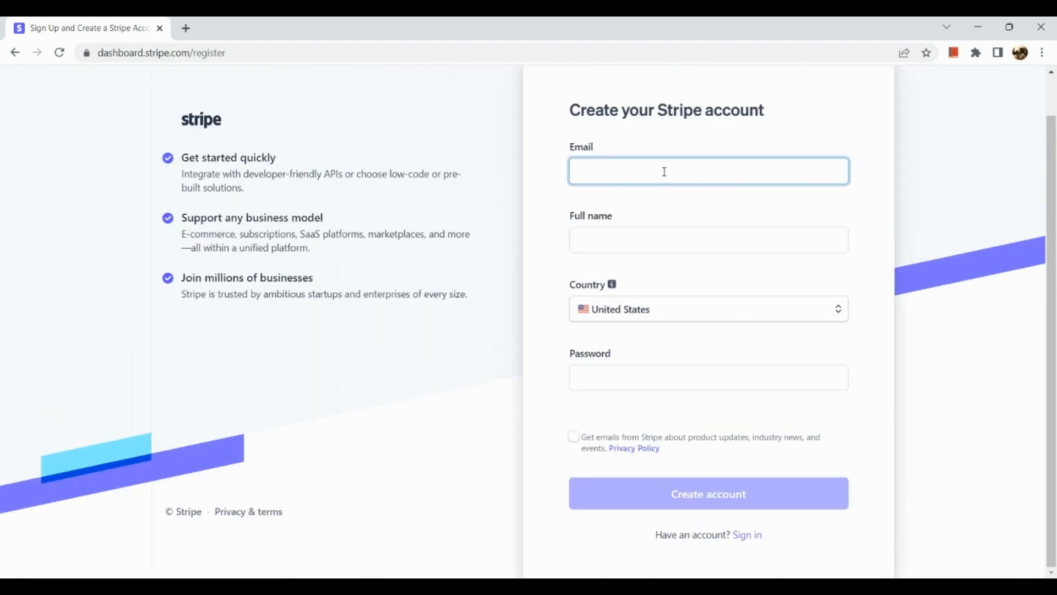
type("tsuki")
key("Down")
key("Return")
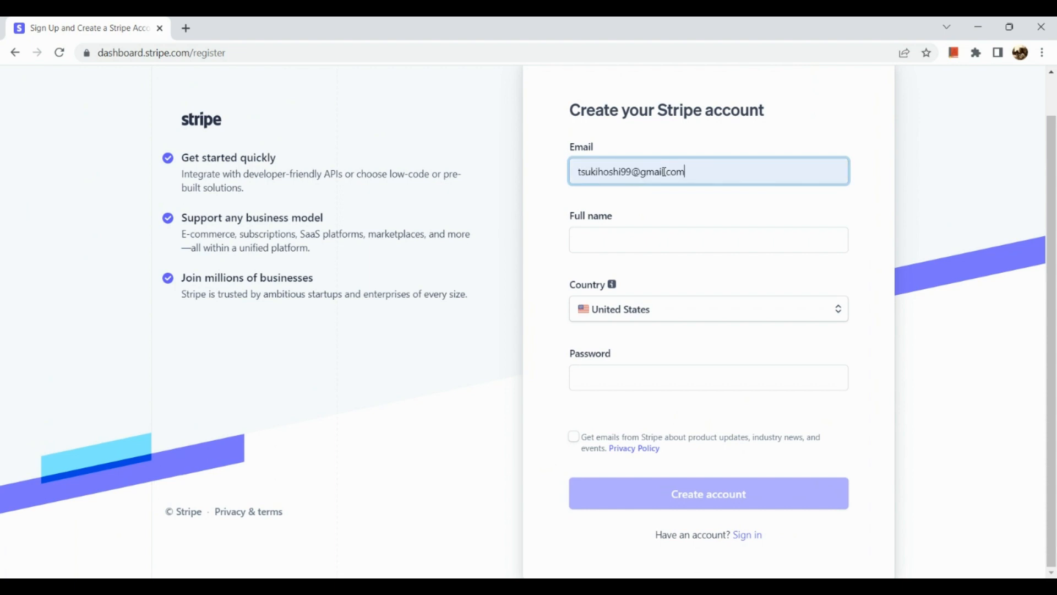
left_click(659, 251)
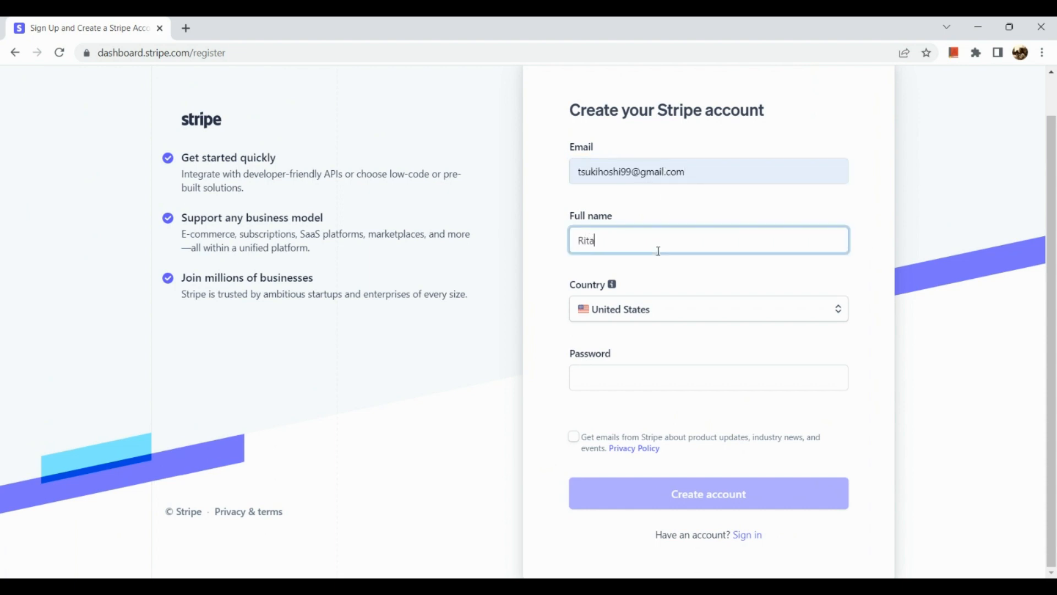
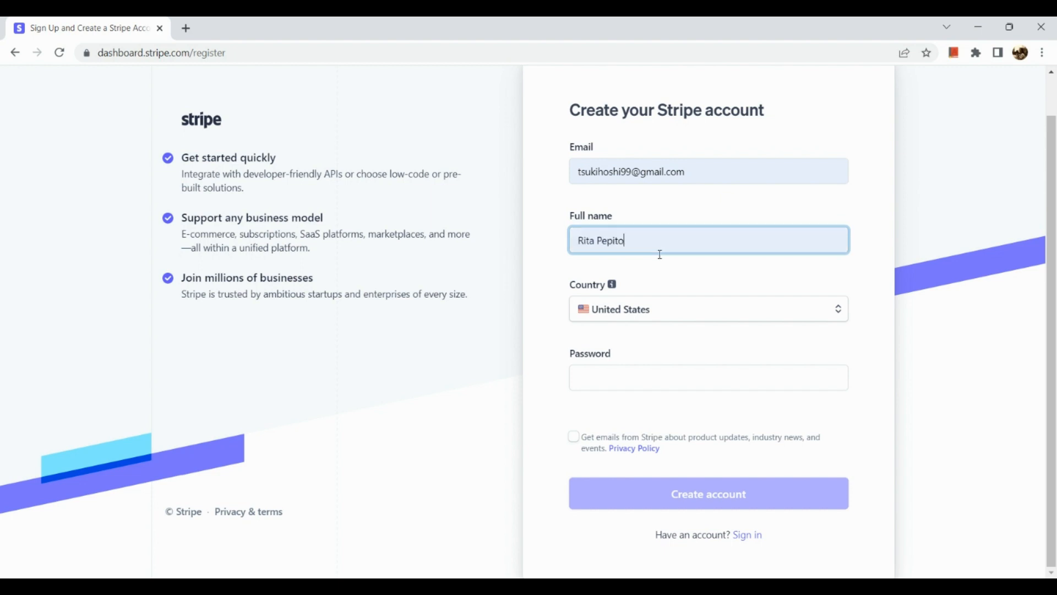
Enter the full name, search the country list for Philippines, and keep United States
left_click(672, 318)
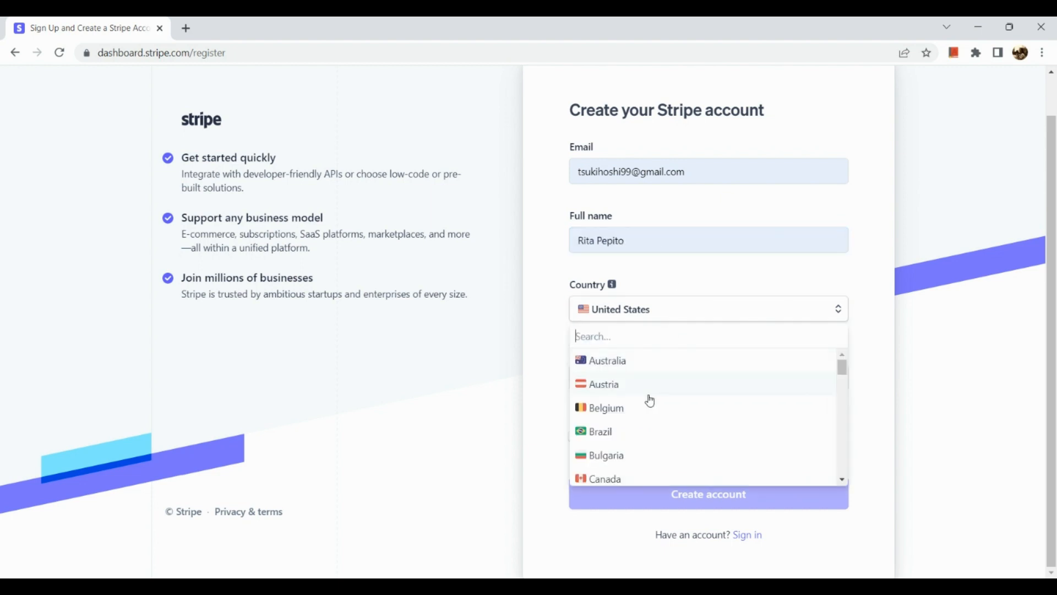
scroll(649, 398, "down", 4)
scroll(651, 401, "up", 2)
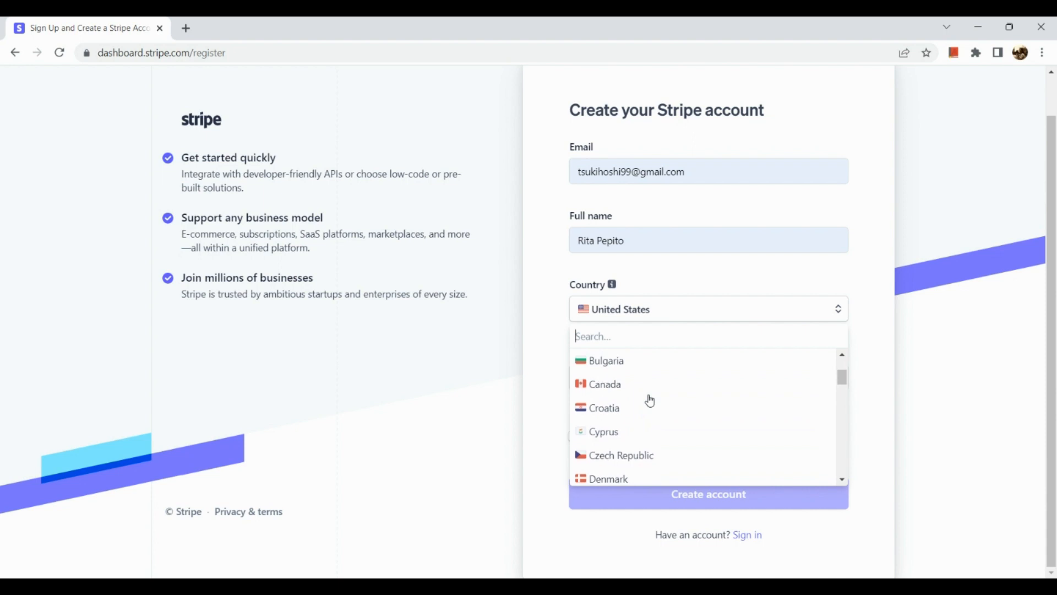
scroll(651, 400, "down", 7)
scroll(650, 401, "down", 7)
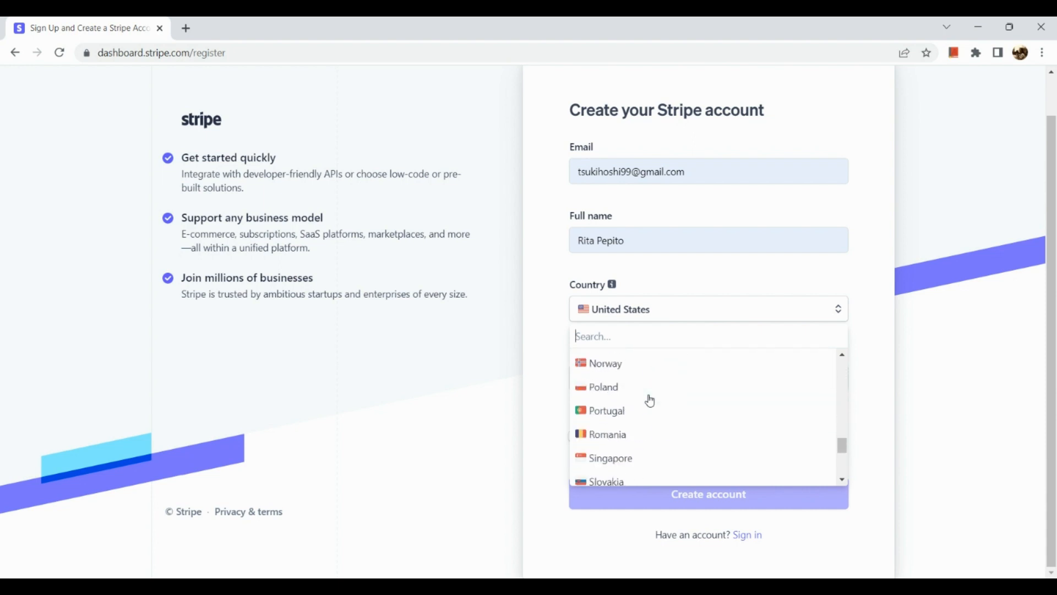
scroll(650, 401, "up", 15)
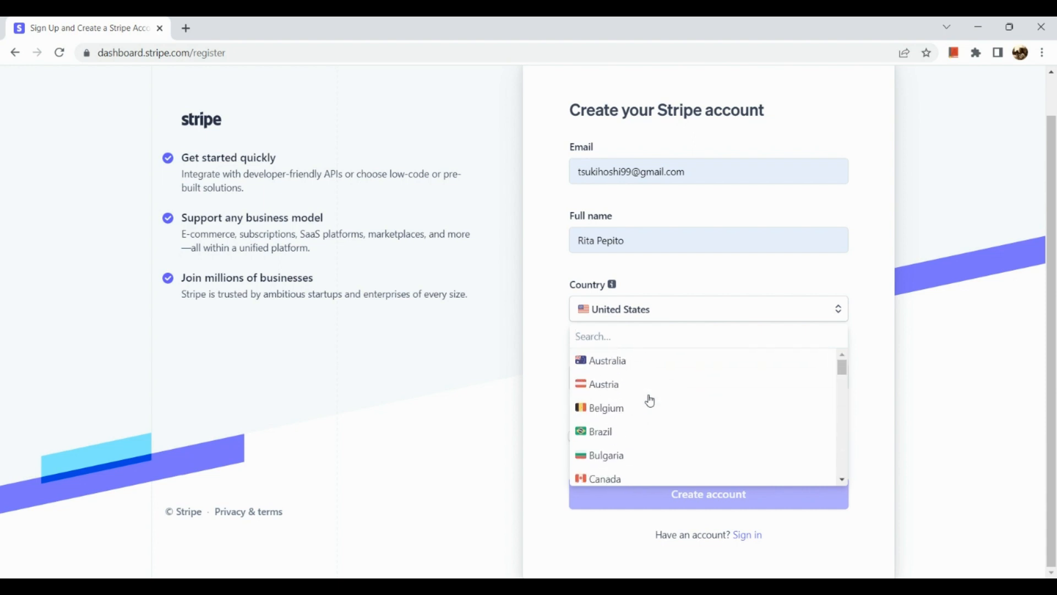
type("phili")
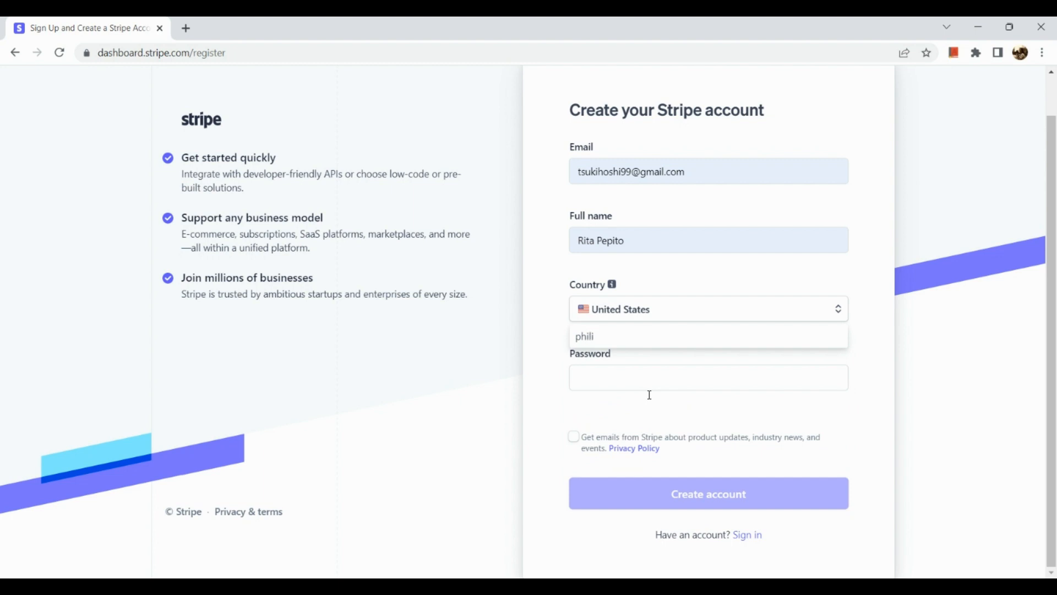
key("BackSpace")
key("BackSpace")
key("BackSpace")
key("BackSpace")
key("BackSpace")
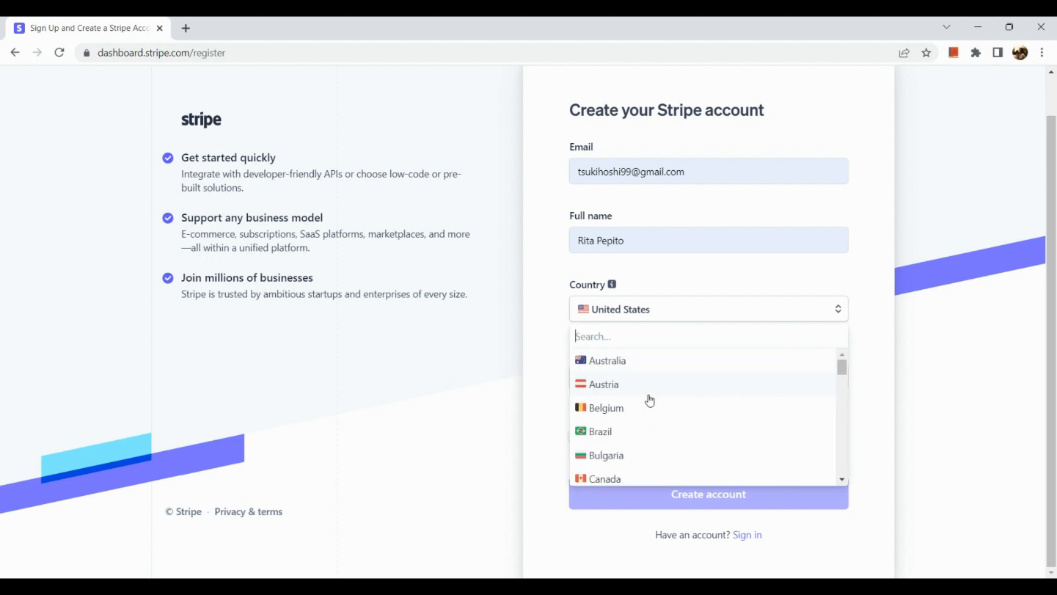
left_click(617, 289)
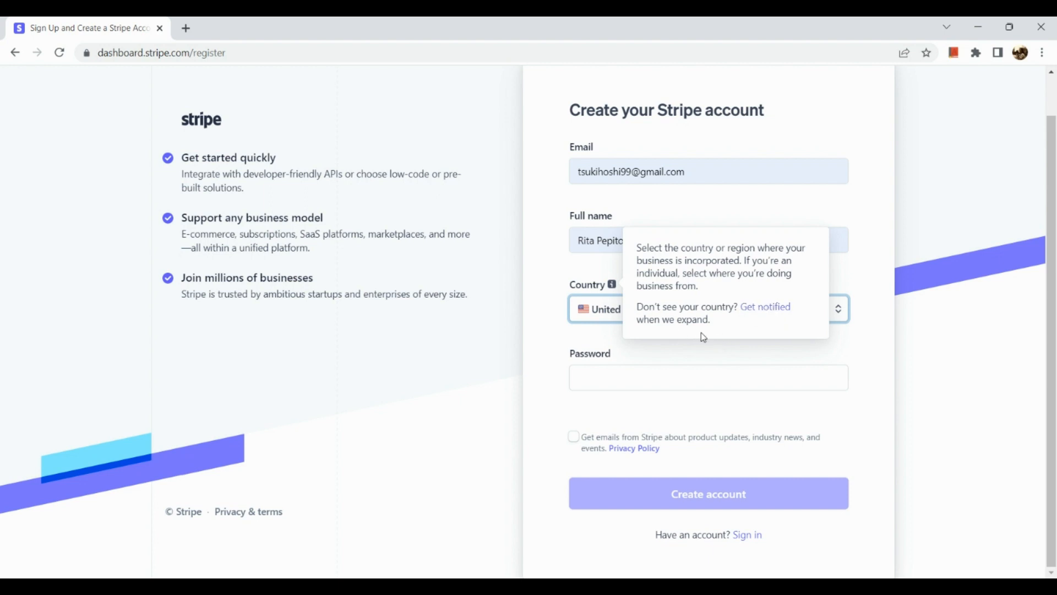
left_click(666, 380)
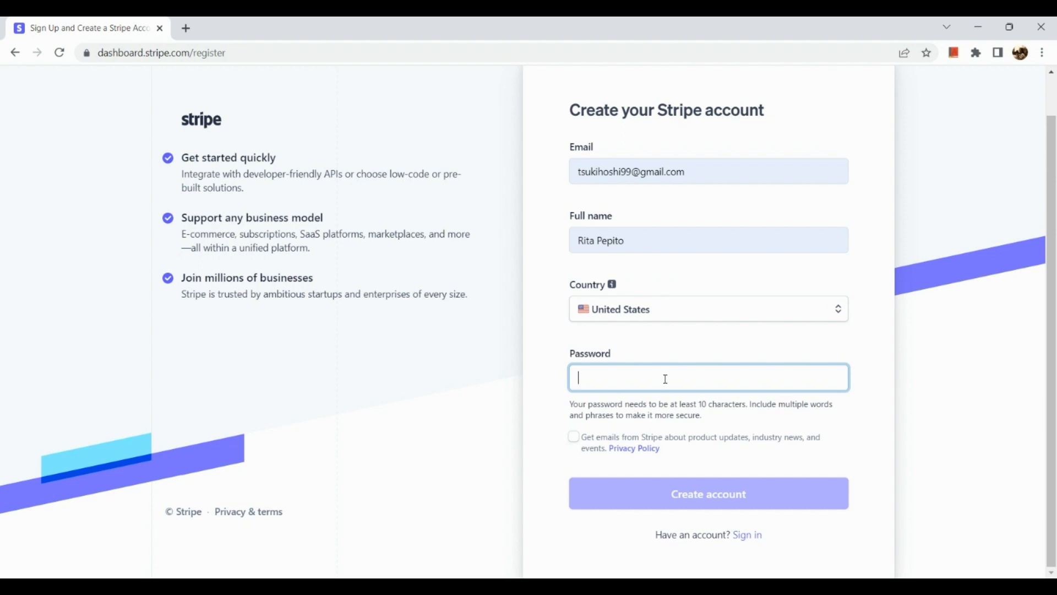
Type an initial password, then clear it and type a longer one
type("•••")
key("BackSpace")
type("••••")
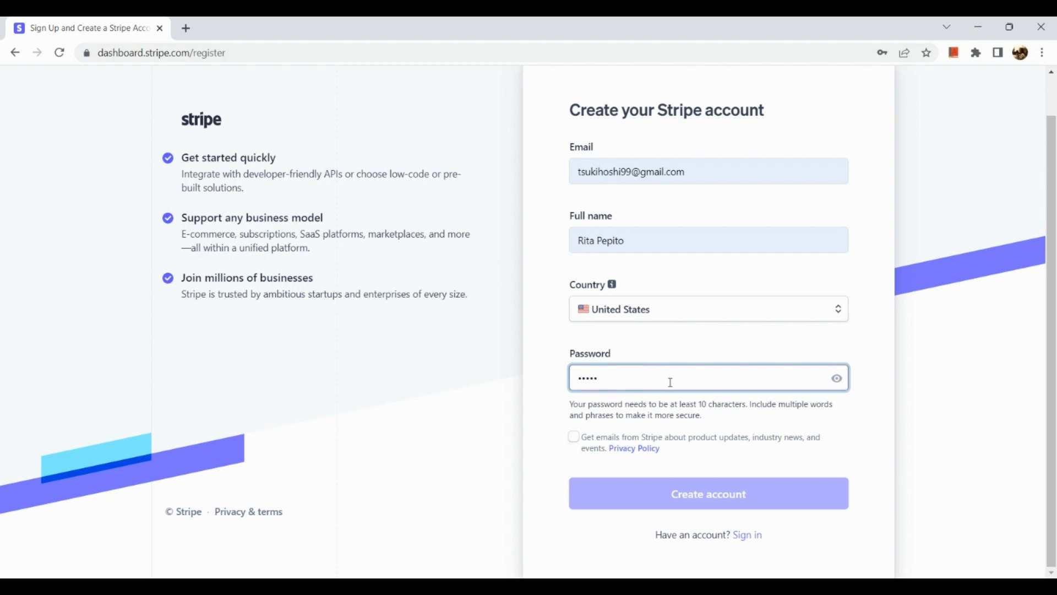
key("ctrl+a")
key("BackSpace")
type("••")
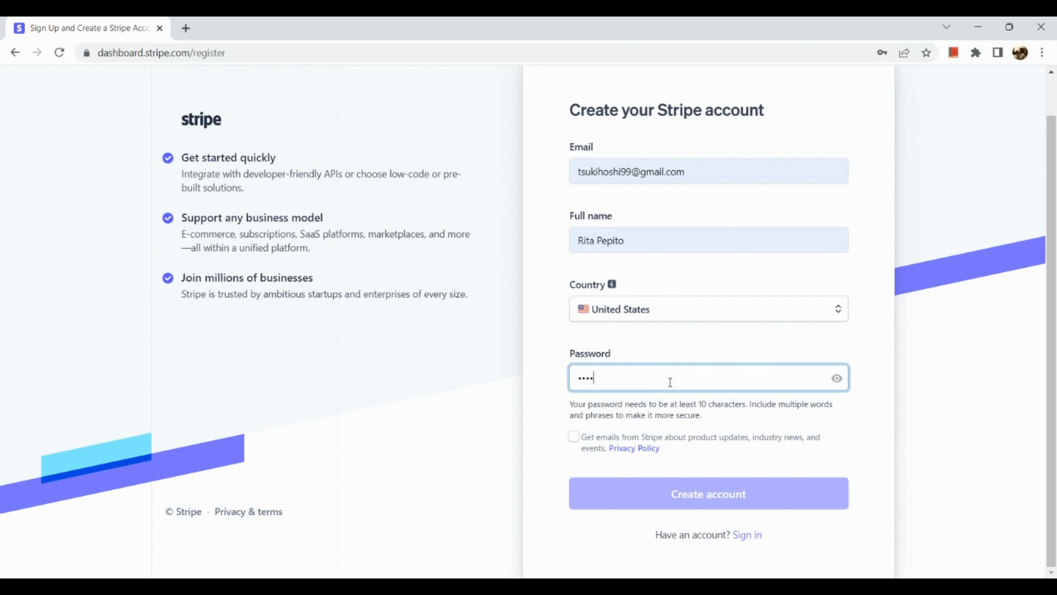
type("•••••••")
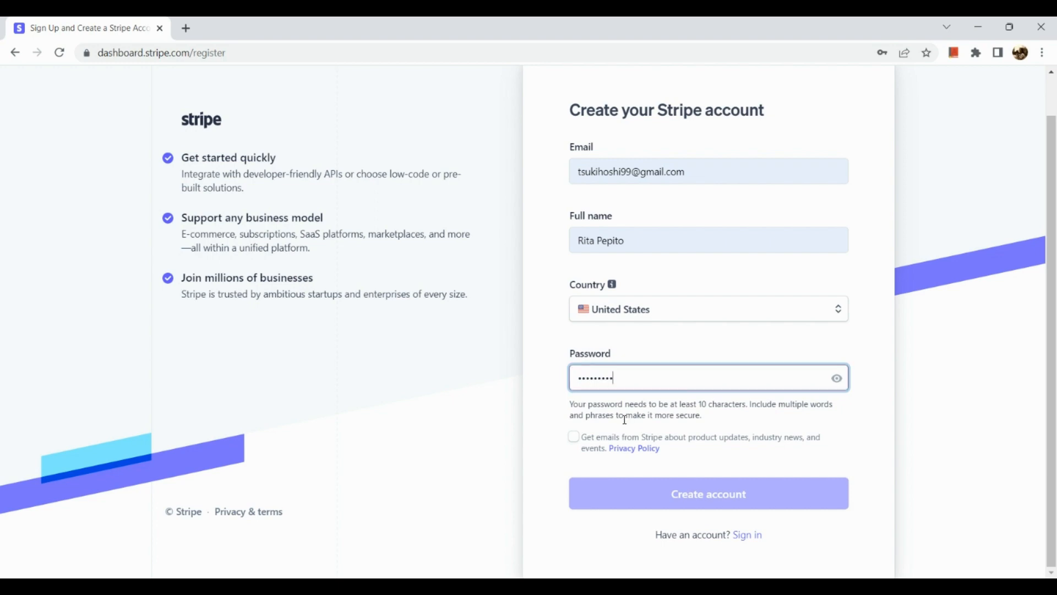
Replace the password with a new accepted one and opt in to Stripe product-update emails
scroll(625, 420, "up", 3)
scroll(624, 419, "down", 3)
double_click(652, 372)
key("BackSpace")
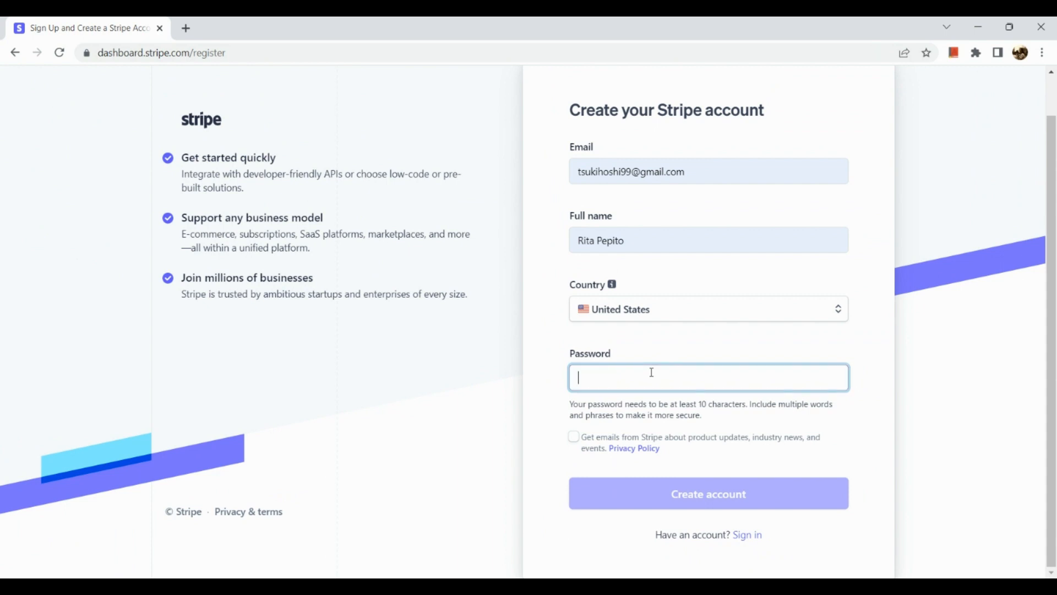
type("aaaa")
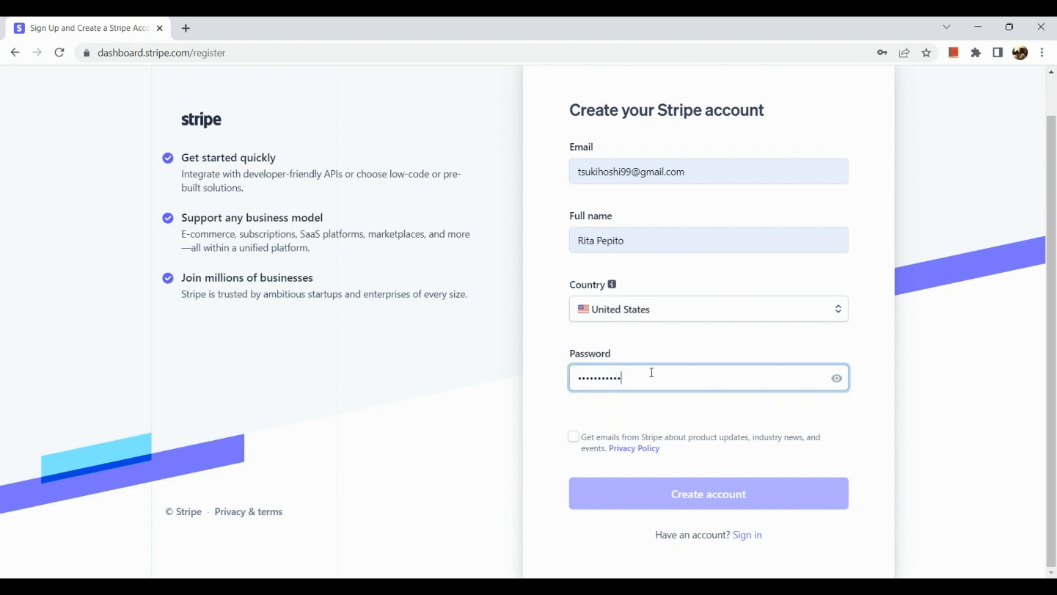
left_click(583, 447)
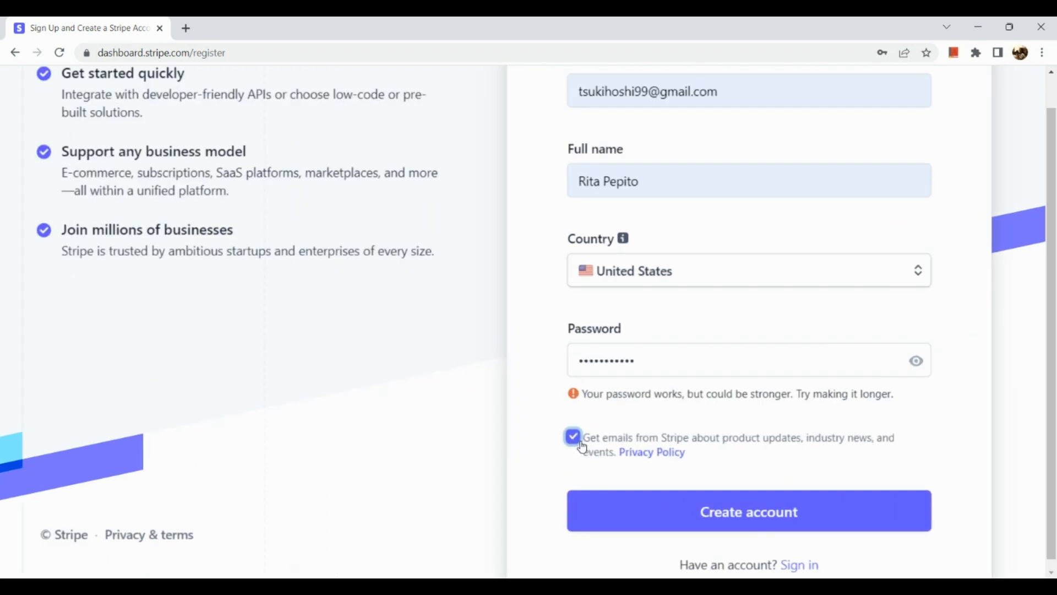
Untick 'Get emails from Stripe' and submit the form with Create account
scroll(658, 459, "right", 3)
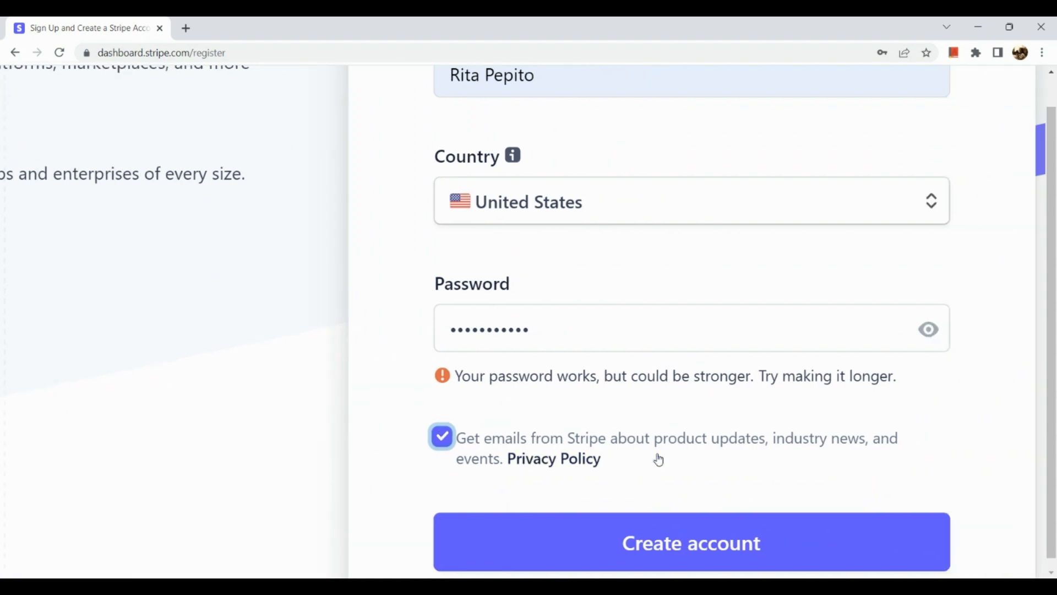
scroll(659, 458, "down", 5)
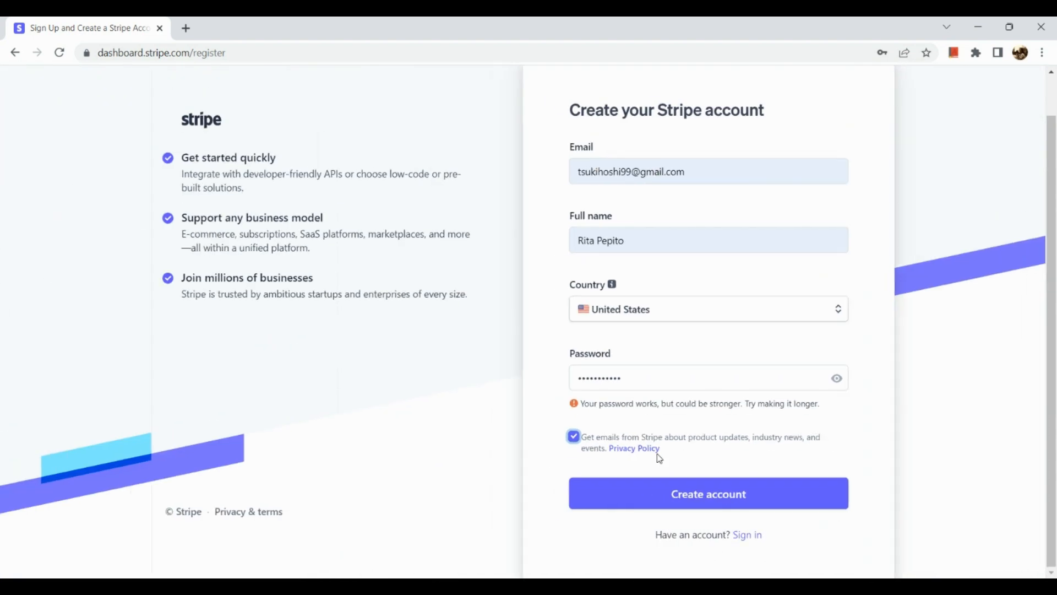
left_click(575, 439)
scroll(645, 482, "up", 5)
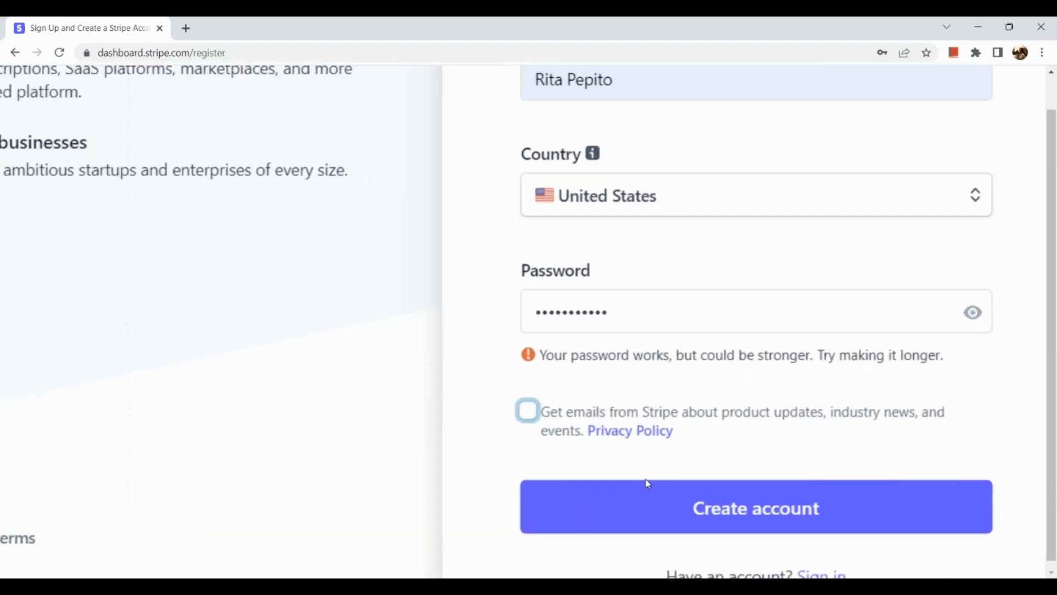
scroll(645, 482, "down", 2)
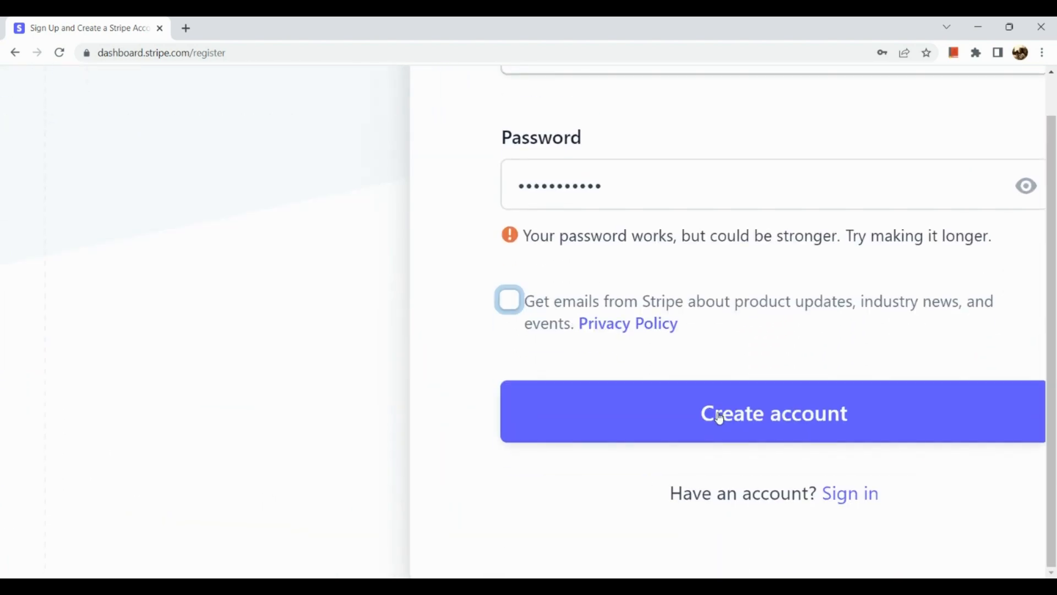
left_click(720, 418)
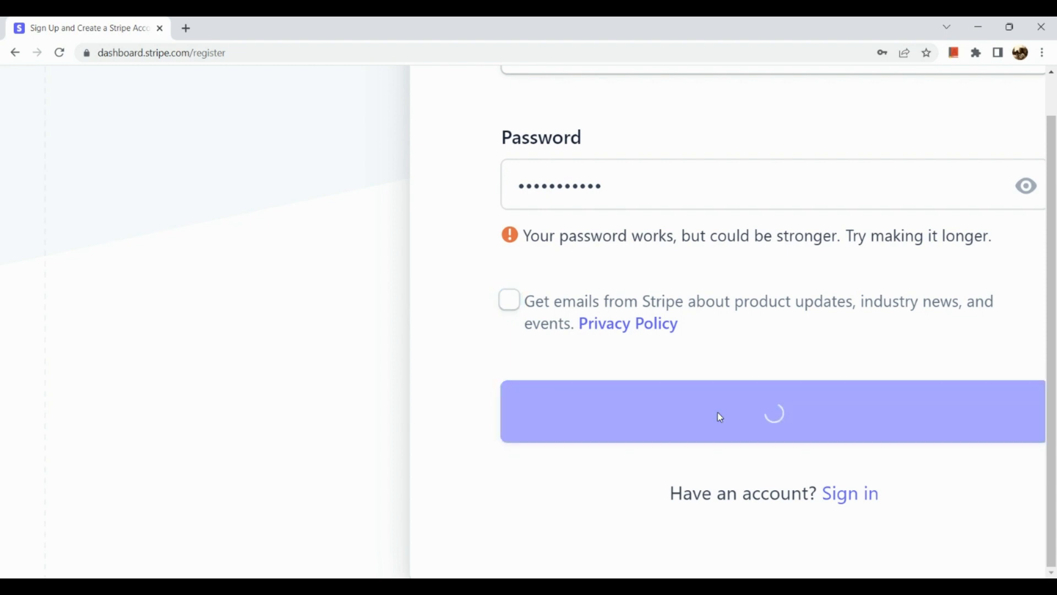
scroll(718, 412, "down", 5)
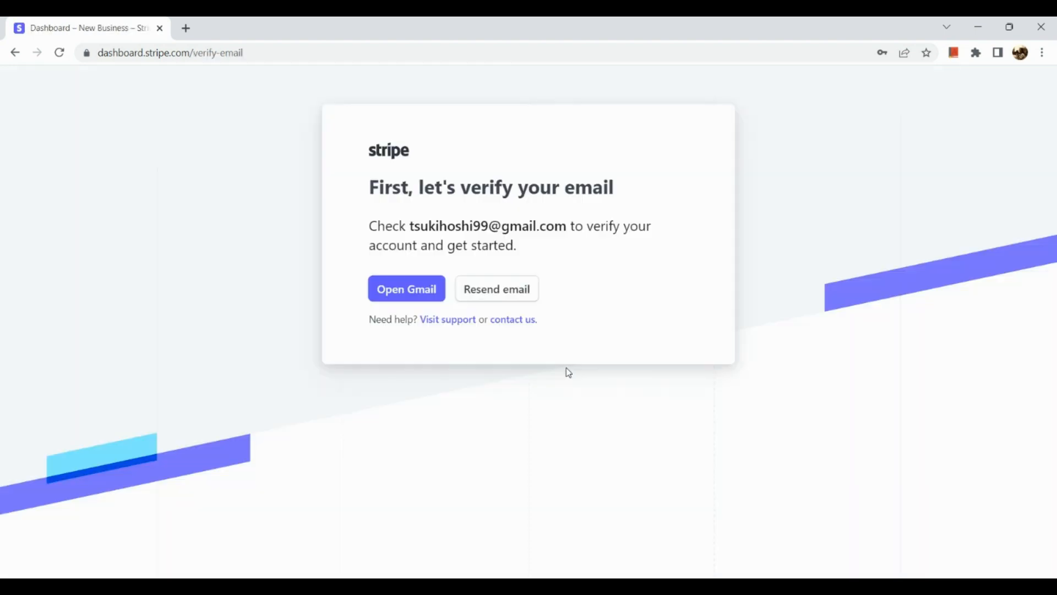
Scroll the page while the 'First, let's verify your email' page loads
scroll(454, 330, "up", 3)
scroll(455, 333, "down", 3)
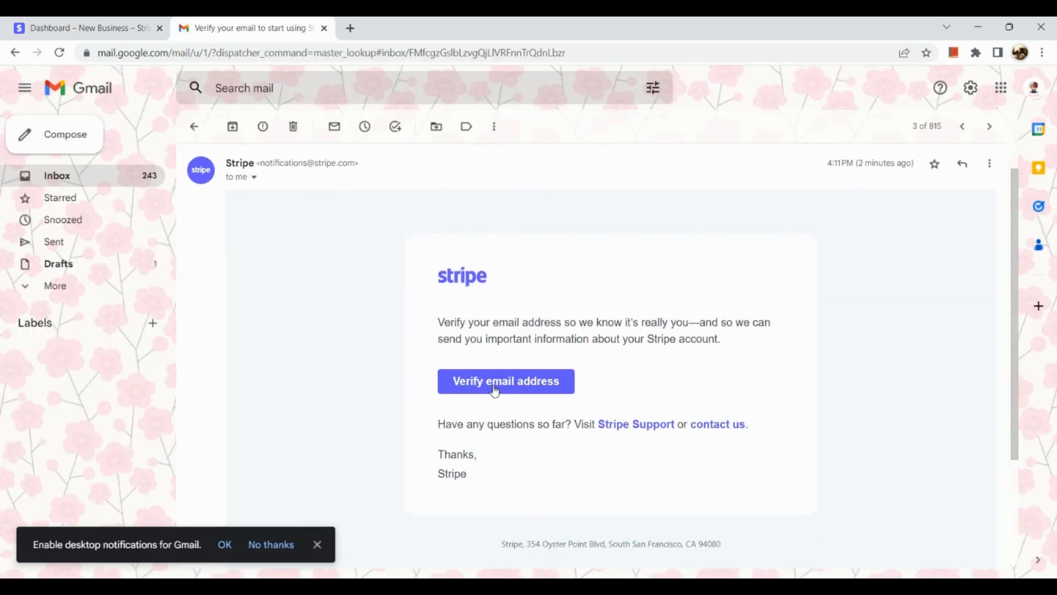
Click Verify email address in Stripe's verification message in Gmail
left_click(496, 389)
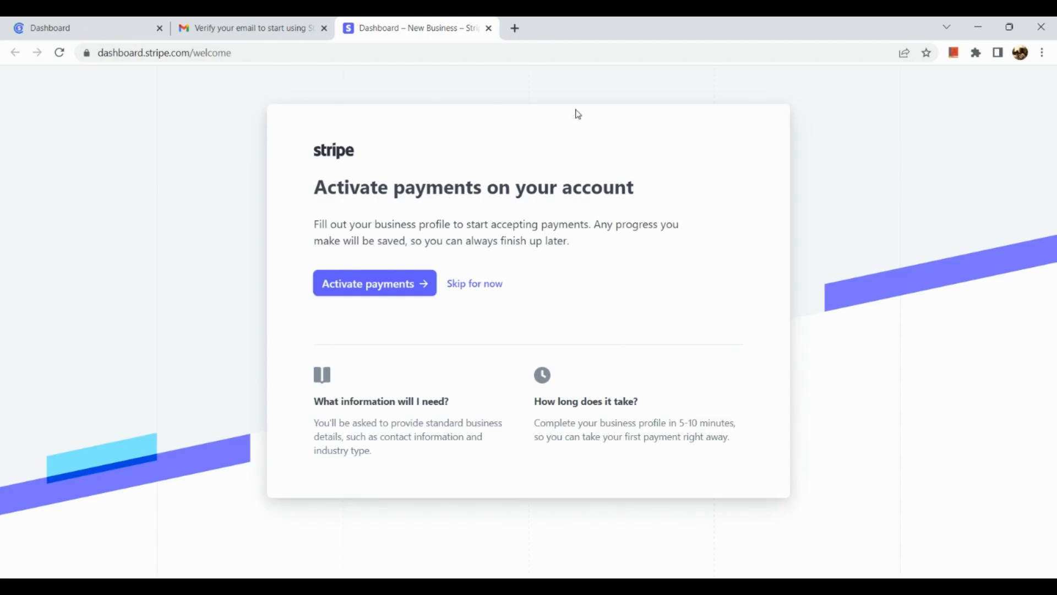
Scroll the Stripe welcome page and choose Activate payments
scroll(586, 232, "up", 5)
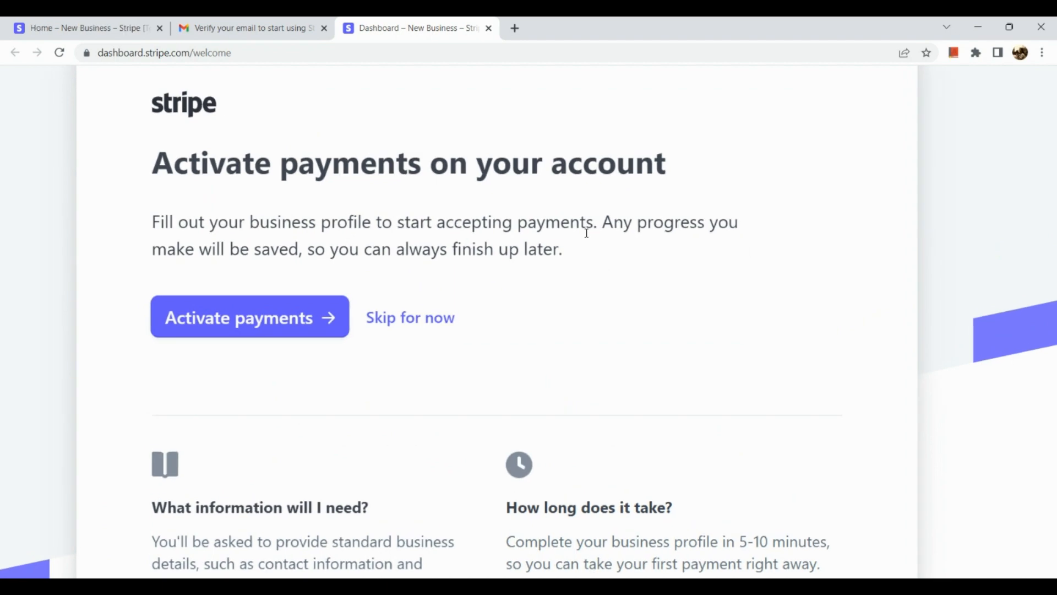
scroll(586, 233, "down", 5)
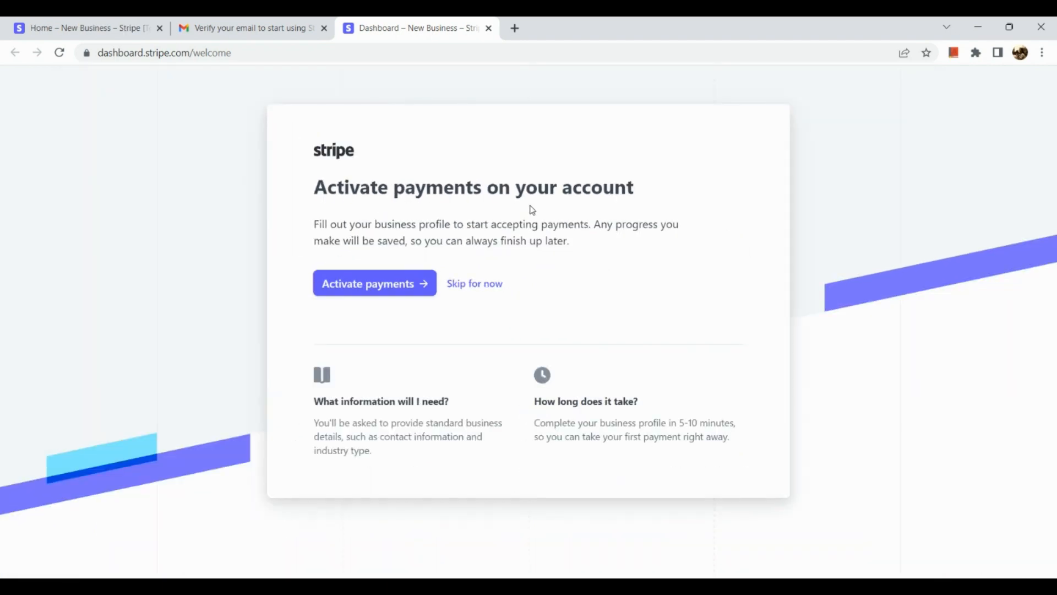
scroll(349, 301, "up", 5)
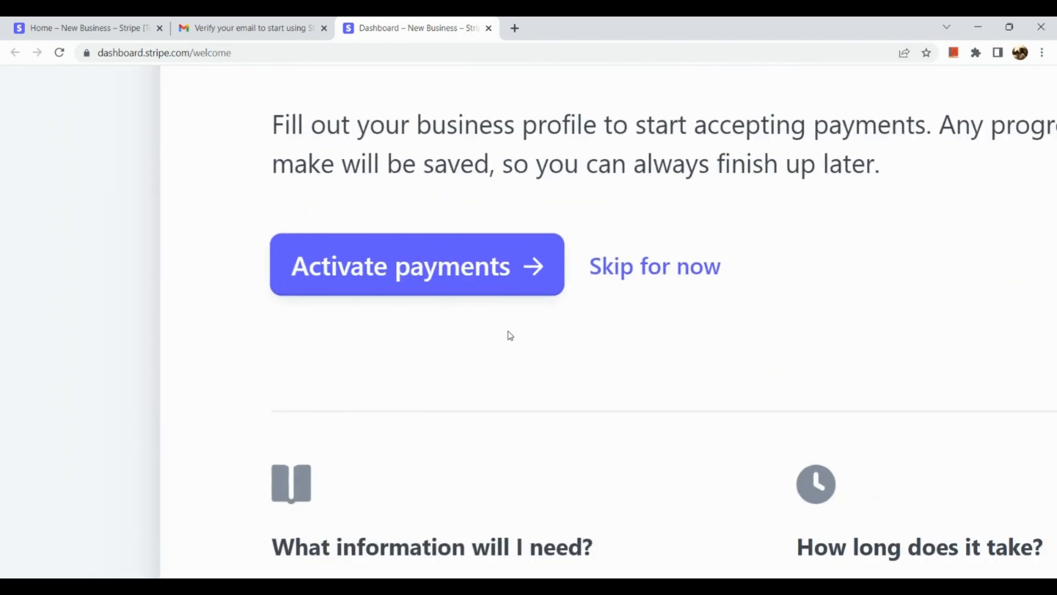
scroll(699, 358, "down", 5)
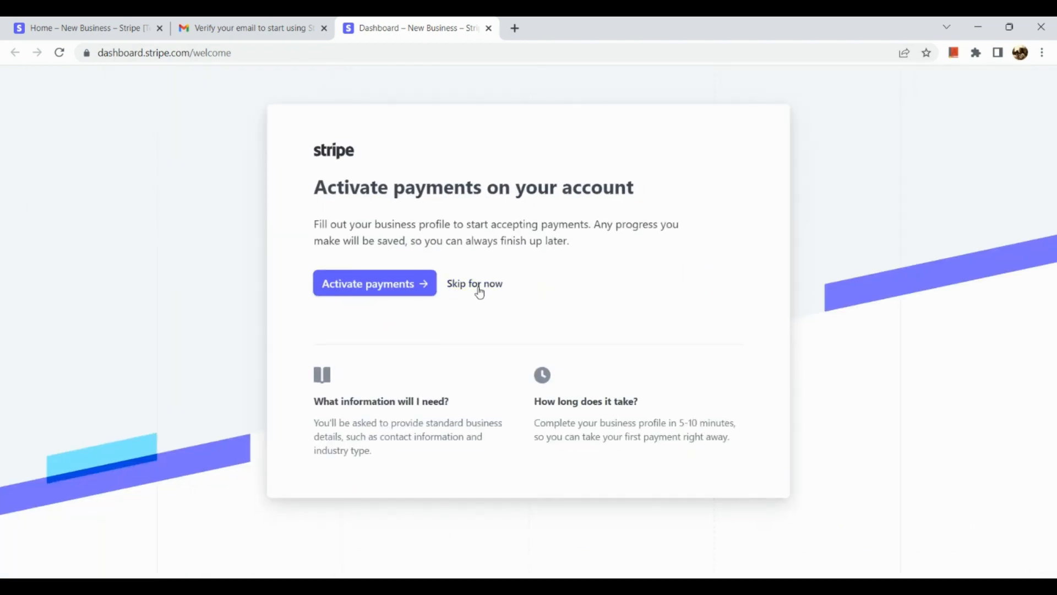
left_click(393, 295)
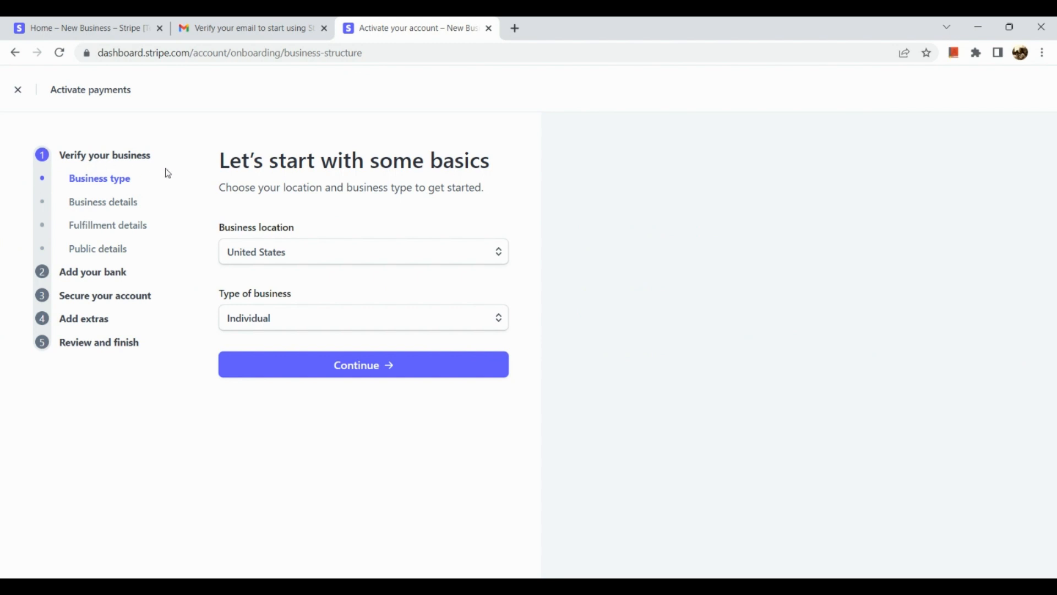
Keep United States as business location and Individual as business type, then continue
left_click(283, 260)
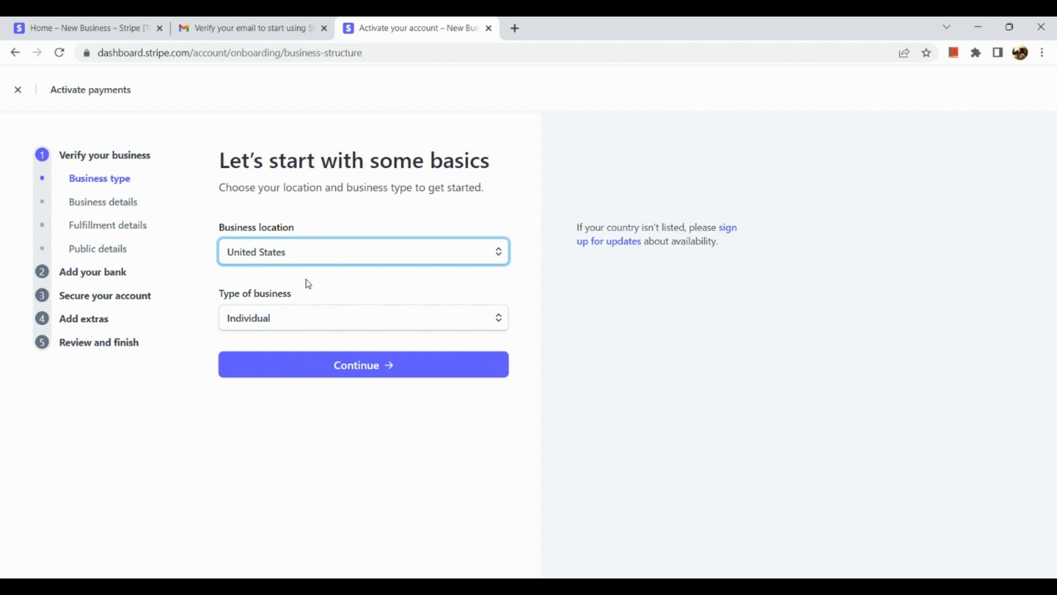
left_click(357, 215)
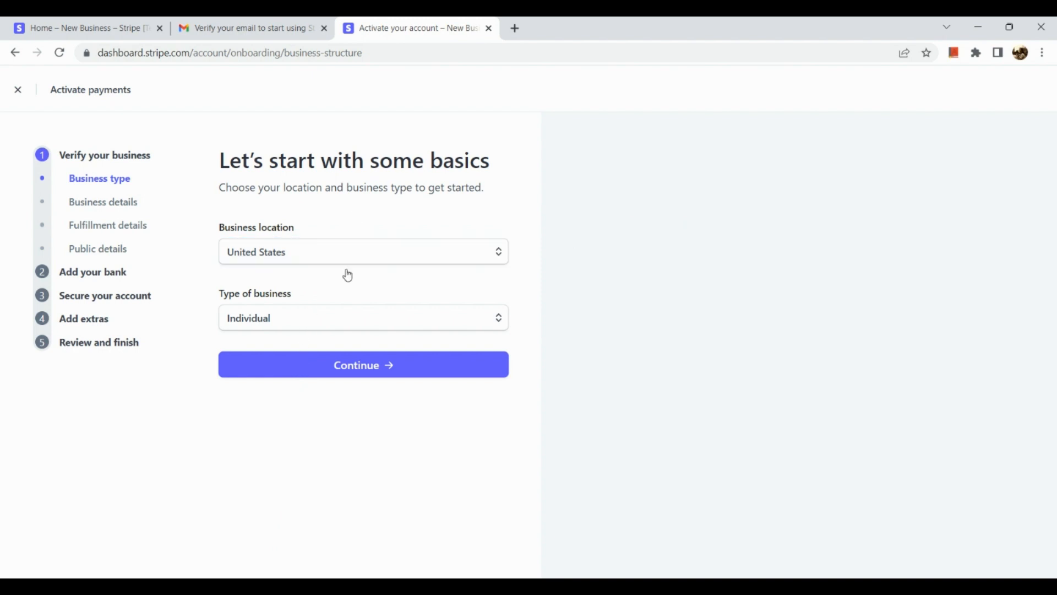
left_click(335, 324)
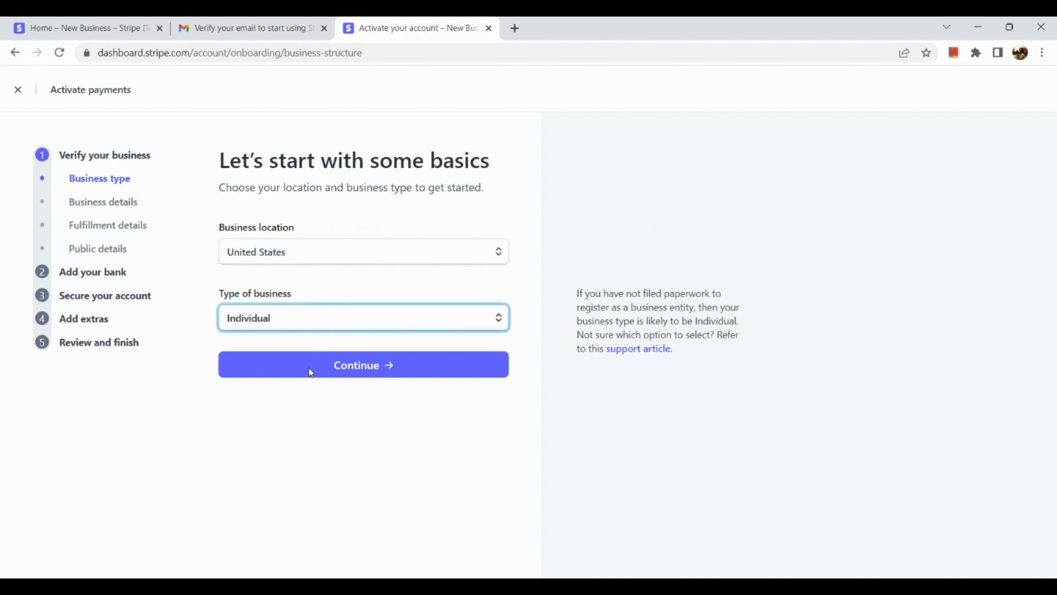
left_click(182, 286)
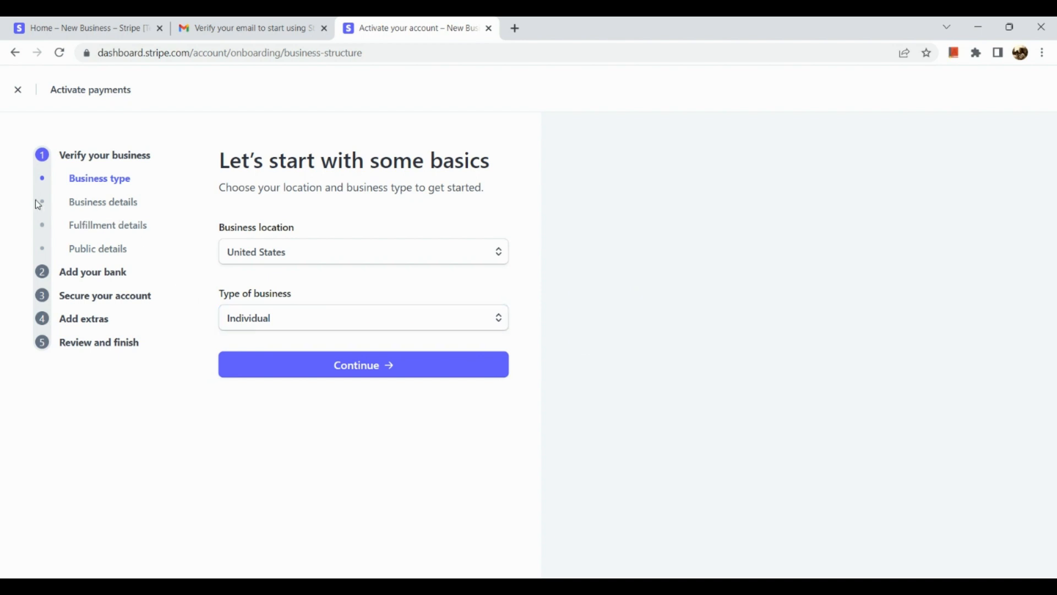
left_click(286, 371)
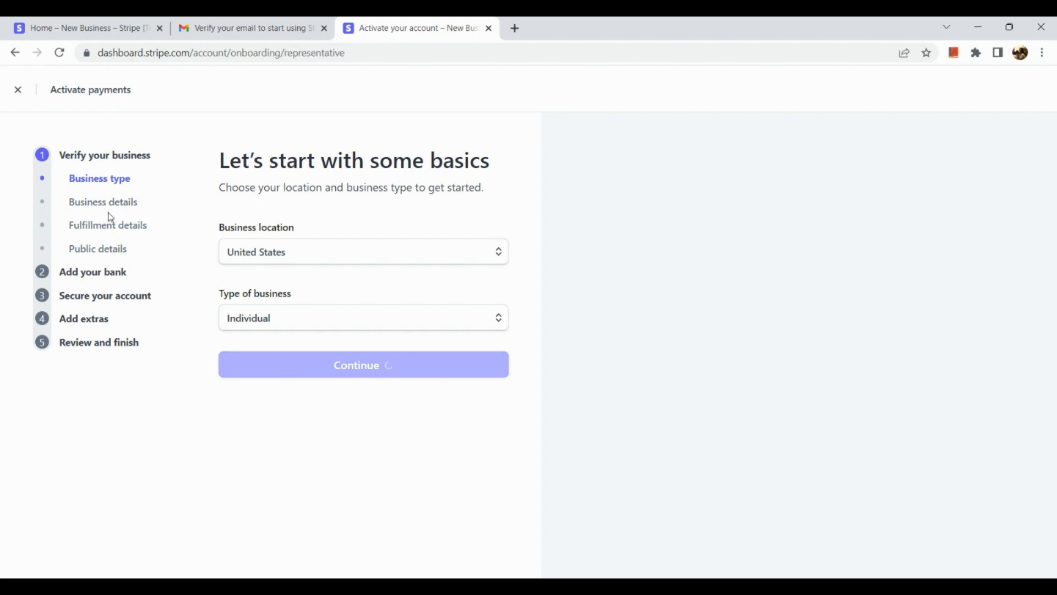
Try continuing the personal details form without a name, triggering the legal name error
scroll(259, 311, "down", 2)
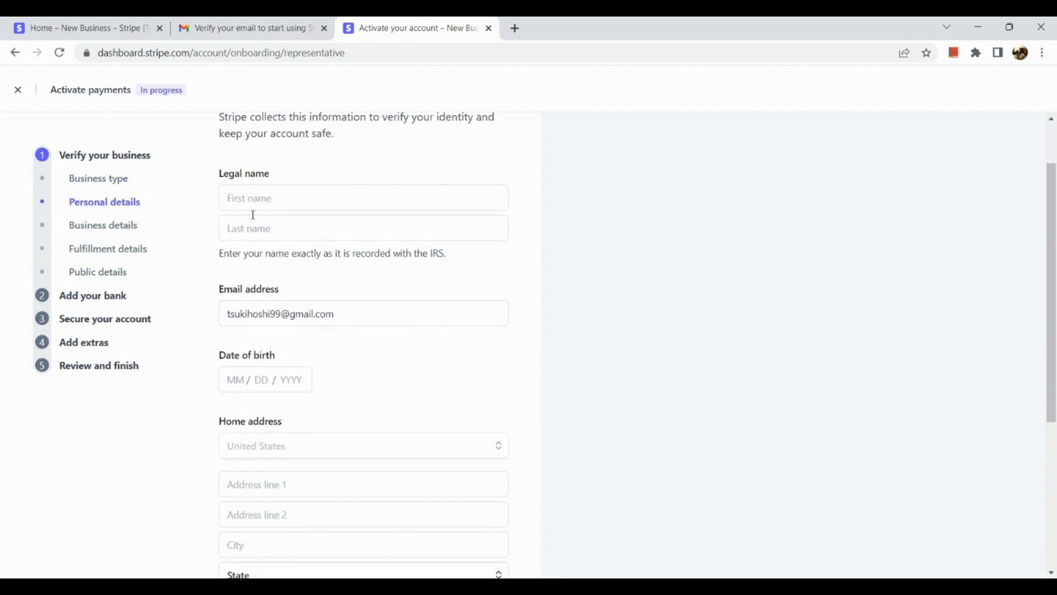
scroll(255, 237, "down", 2)
scroll(257, 244, "up", 1)
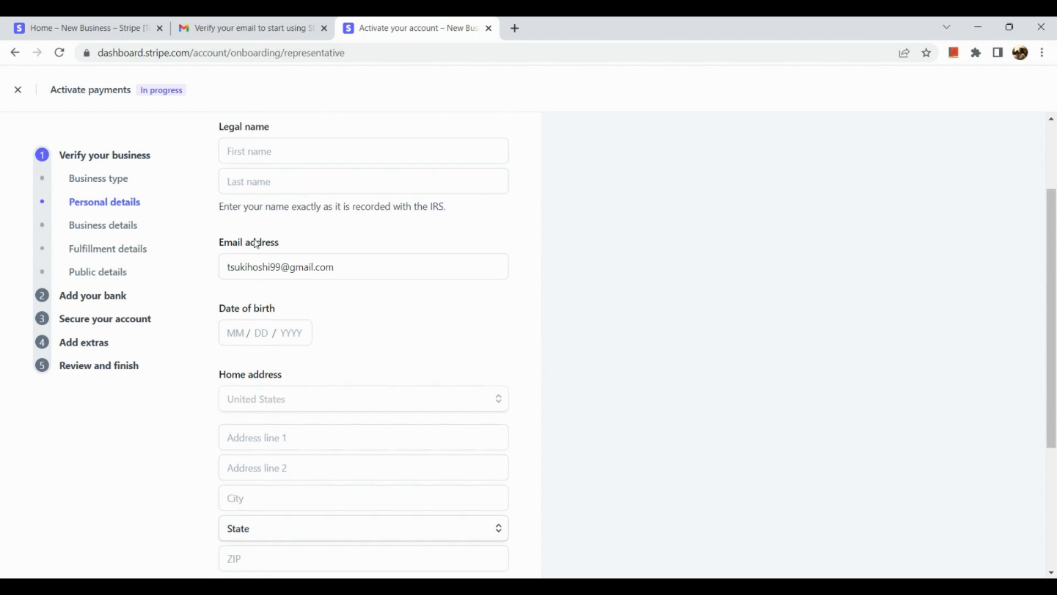
scroll(257, 244, "down", 4)
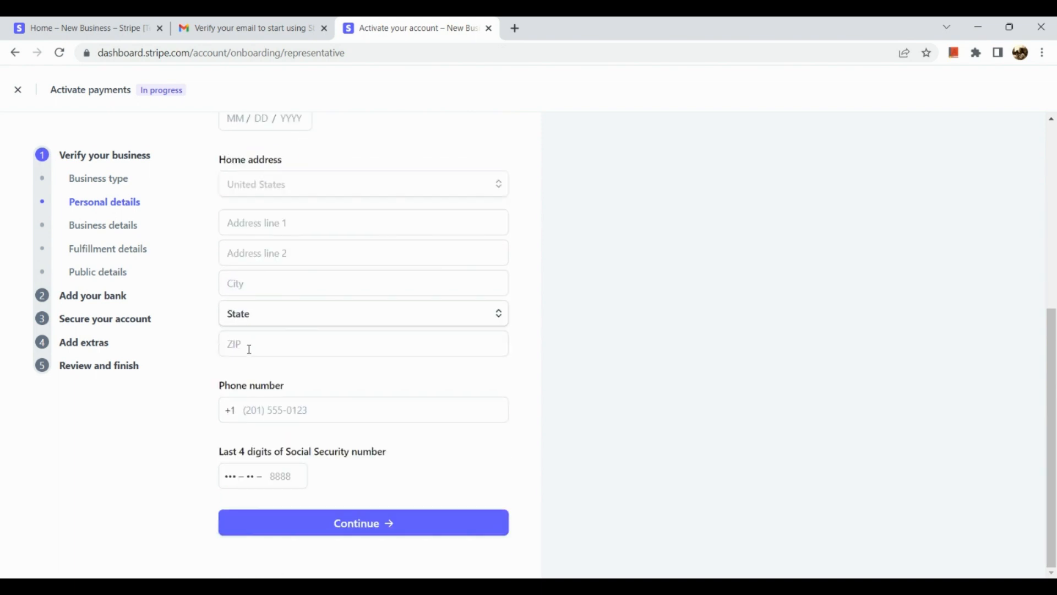
mouse_move(241, 468)
scroll(240, 467, "up", 1)
scroll(242, 469, "down", 1)
left_click(269, 532)
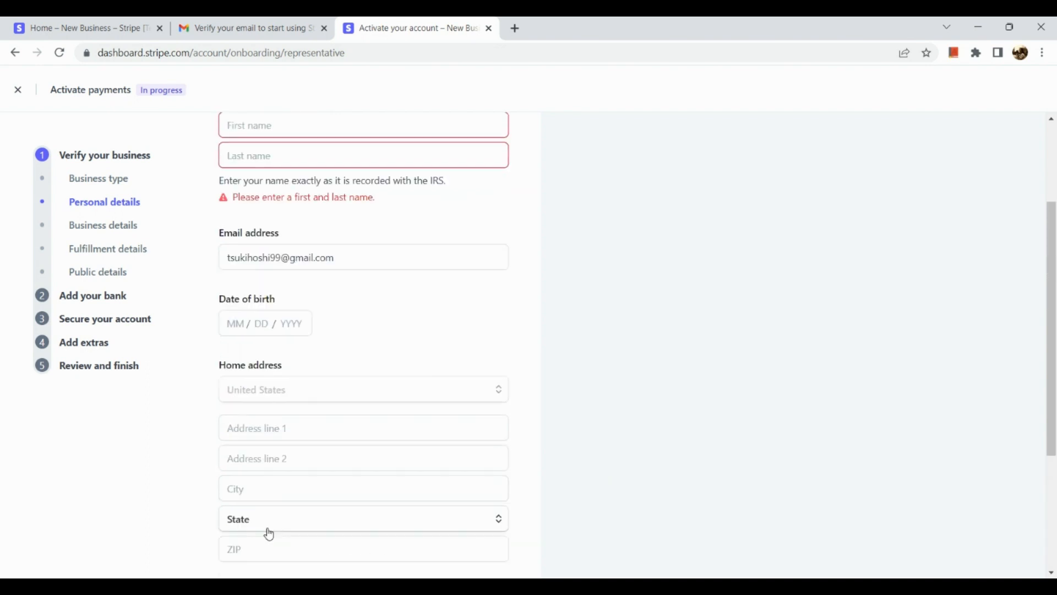
scroll(269, 533, "up", 3)
scroll(268, 533, "down", 3)
scroll(269, 534, "down", 3)
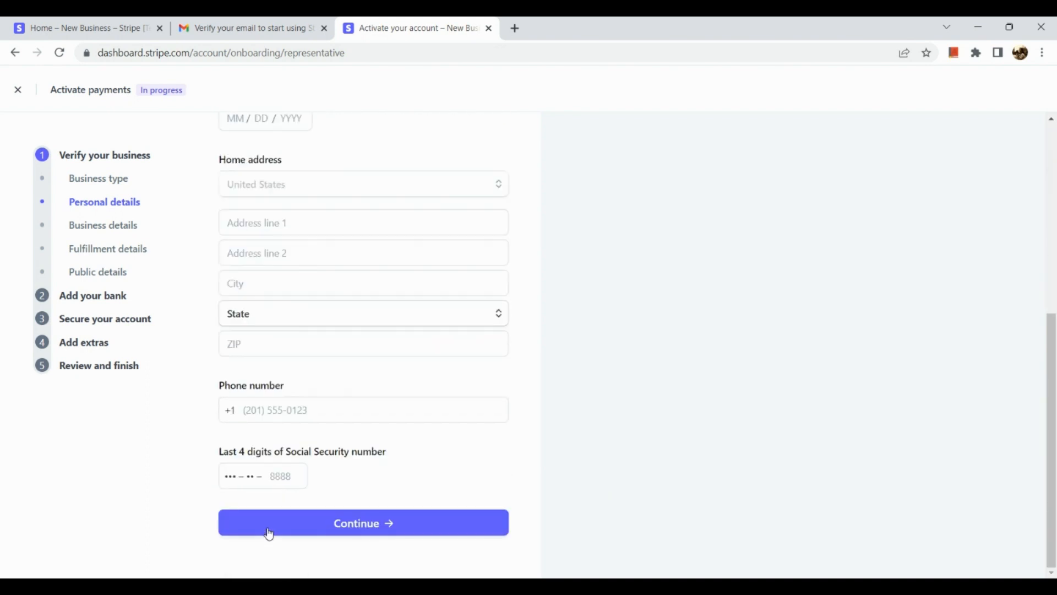
scroll(287, 386, "up", 6)
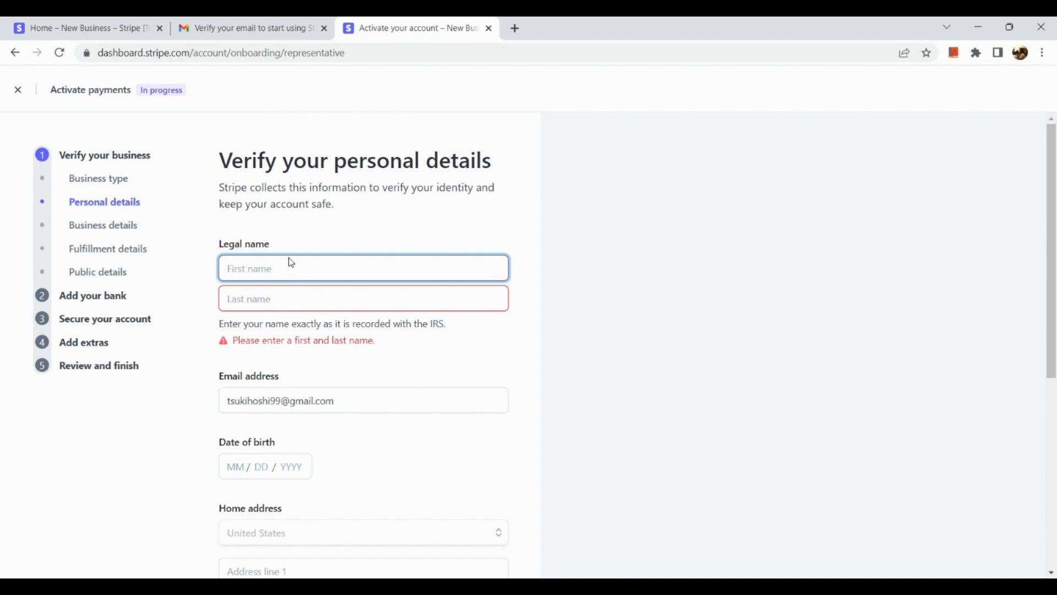
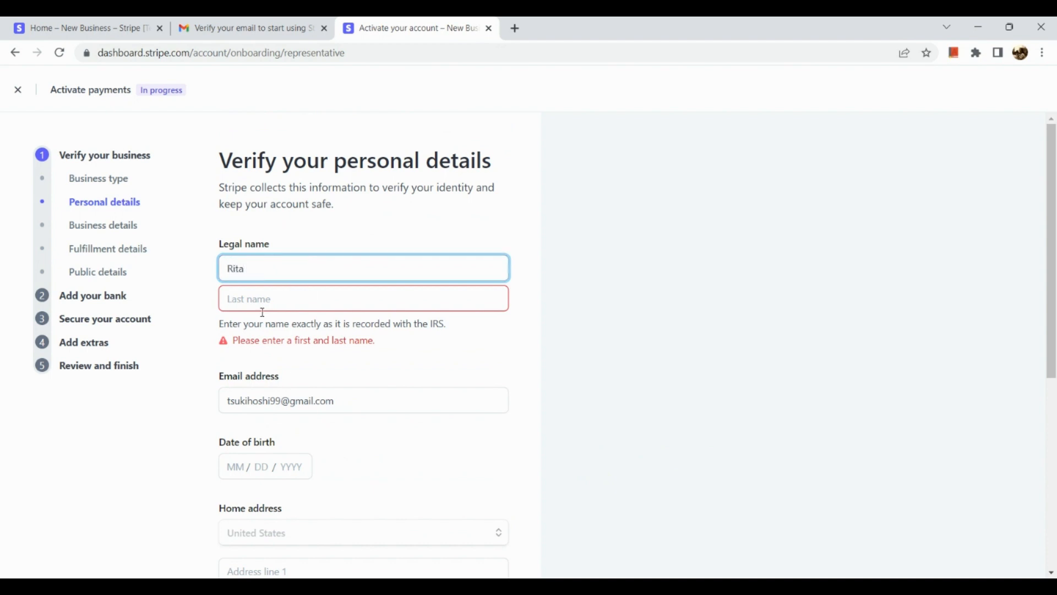
Enter the representative's legal first and last name and continue
left_click(263, 311)
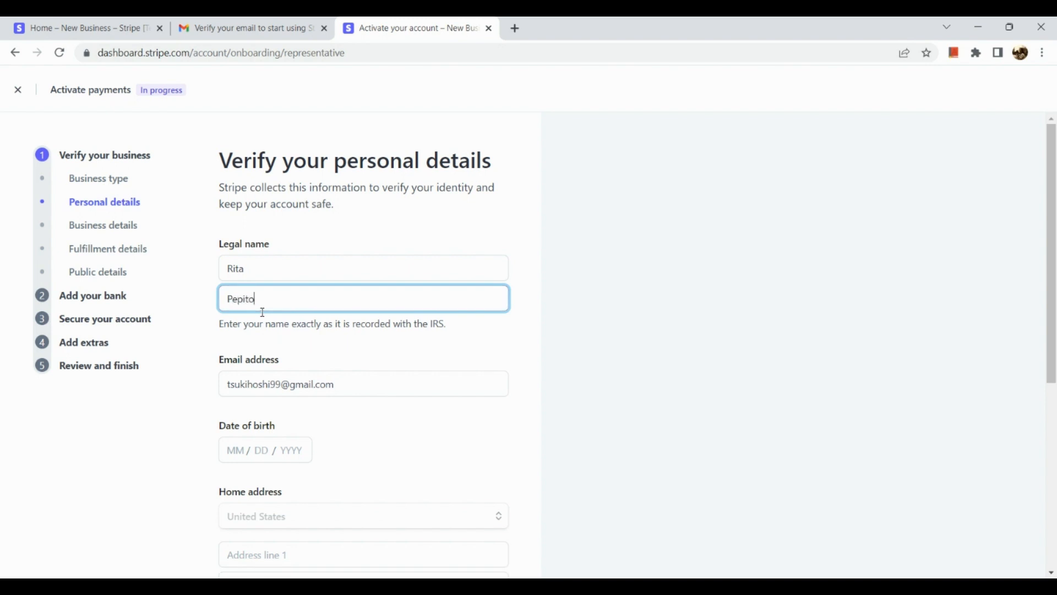
scroll(265, 331, "down", 6)
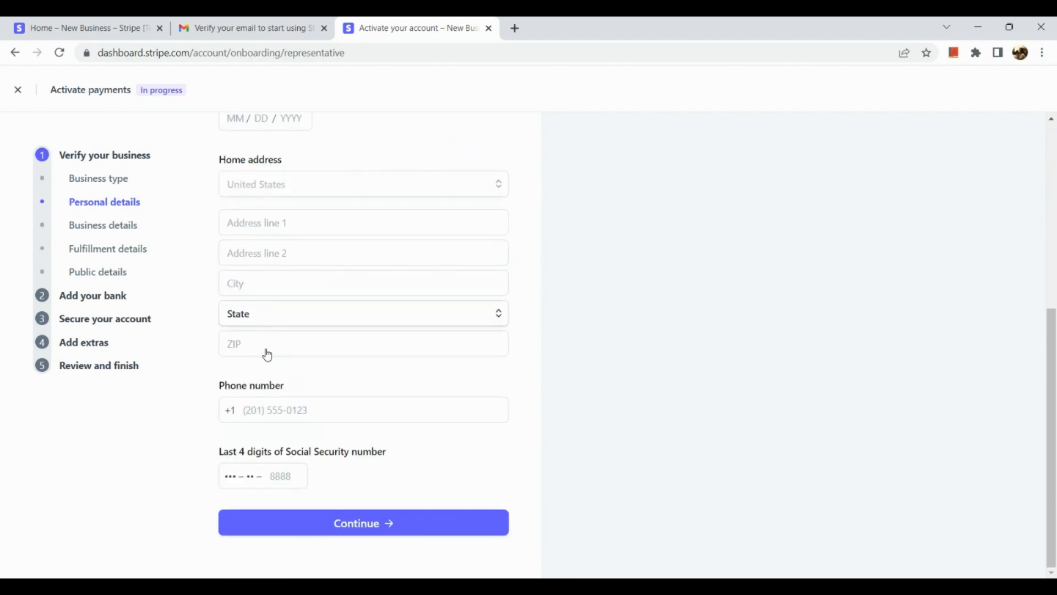
left_click(278, 534)
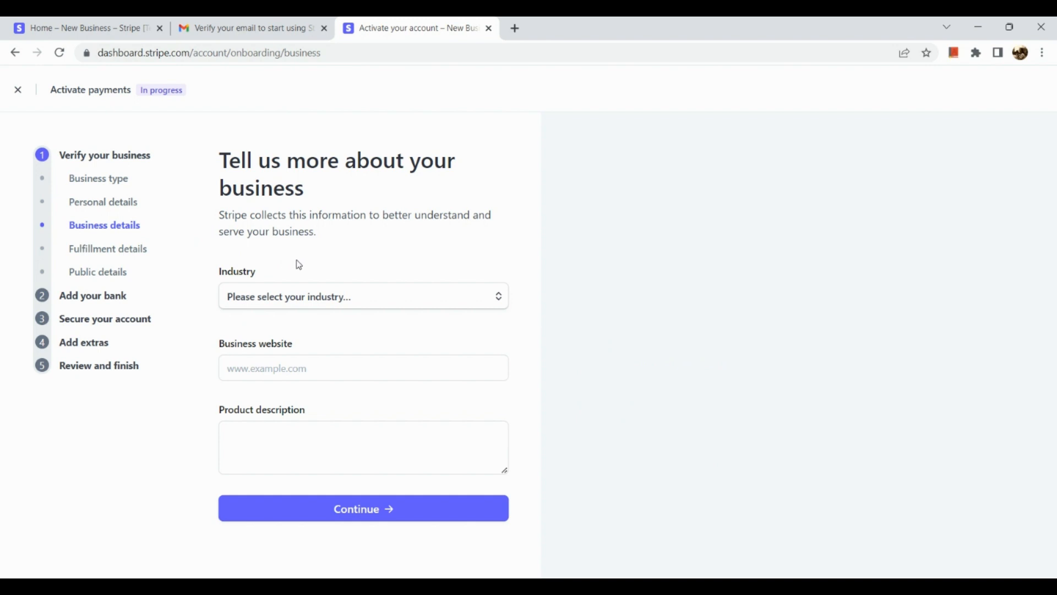
Set the industry to Other digital goods under the Digital products group
left_click(342, 311)
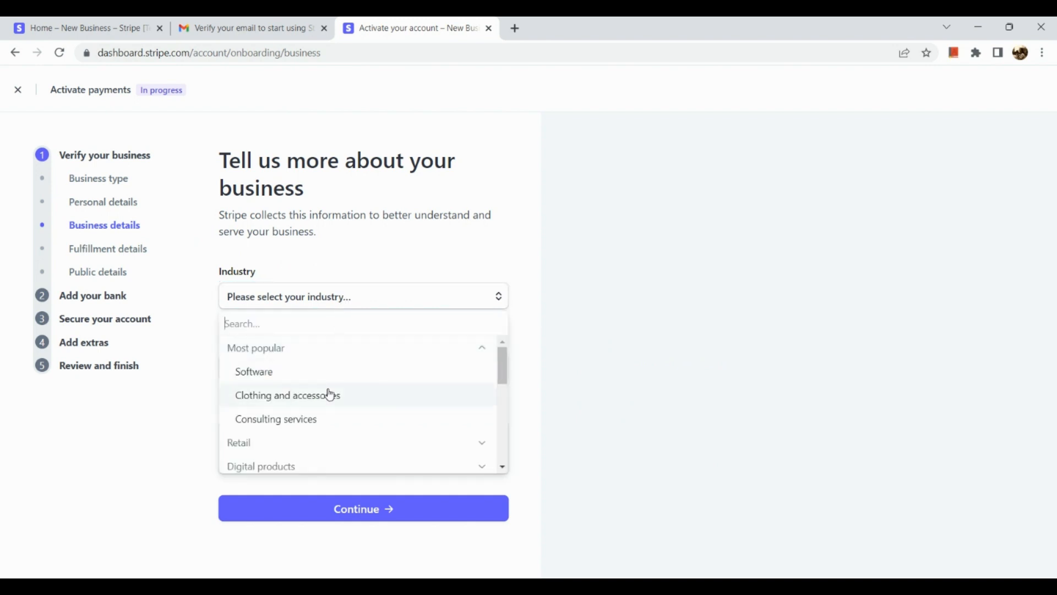
scroll(328, 394, "down", 1)
scroll(328, 394, "up", 1)
scroll(323, 394, "down", 4)
scroll(324, 397, "up", 3)
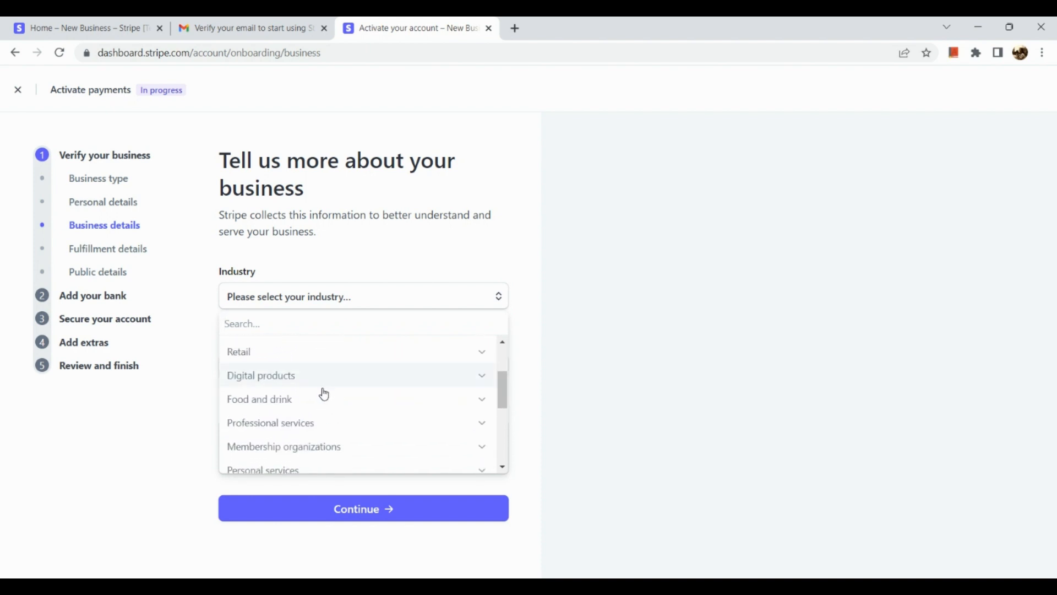
left_click(475, 388)
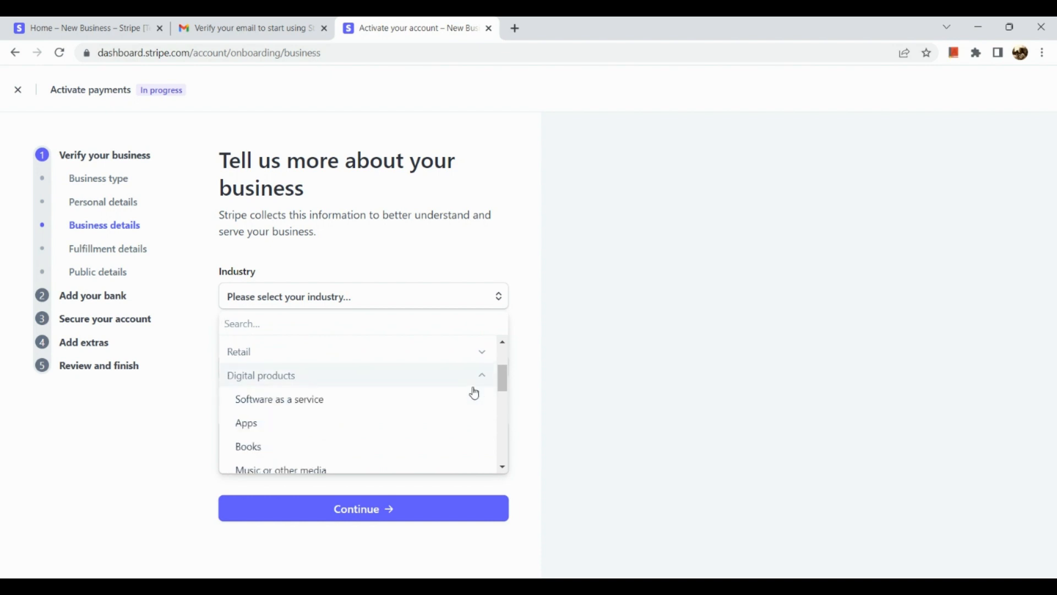
scroll(432, 443, "down", 1)
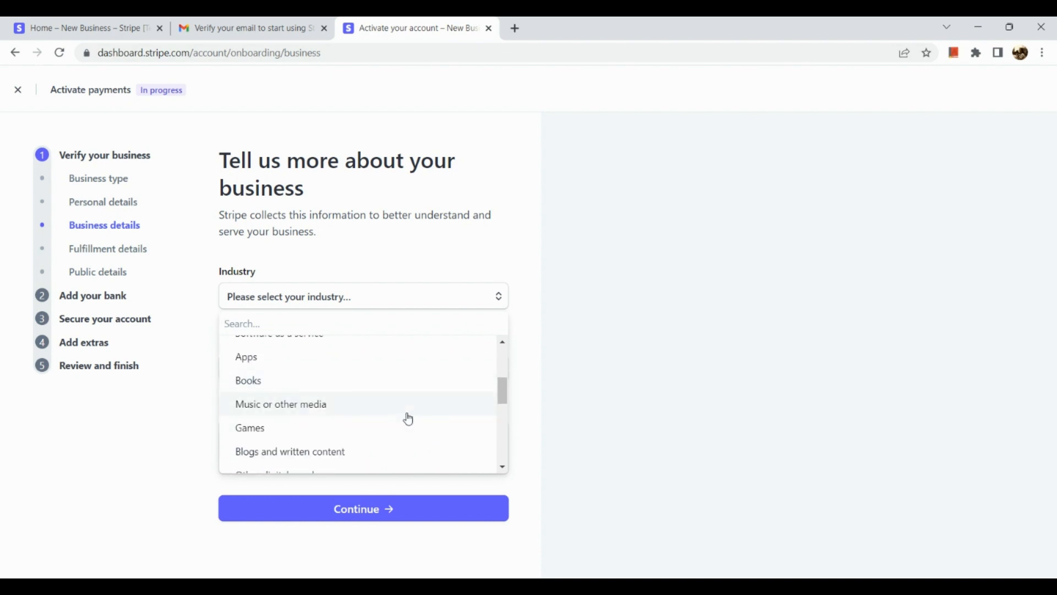
scroll(394, 459, "down", 1)
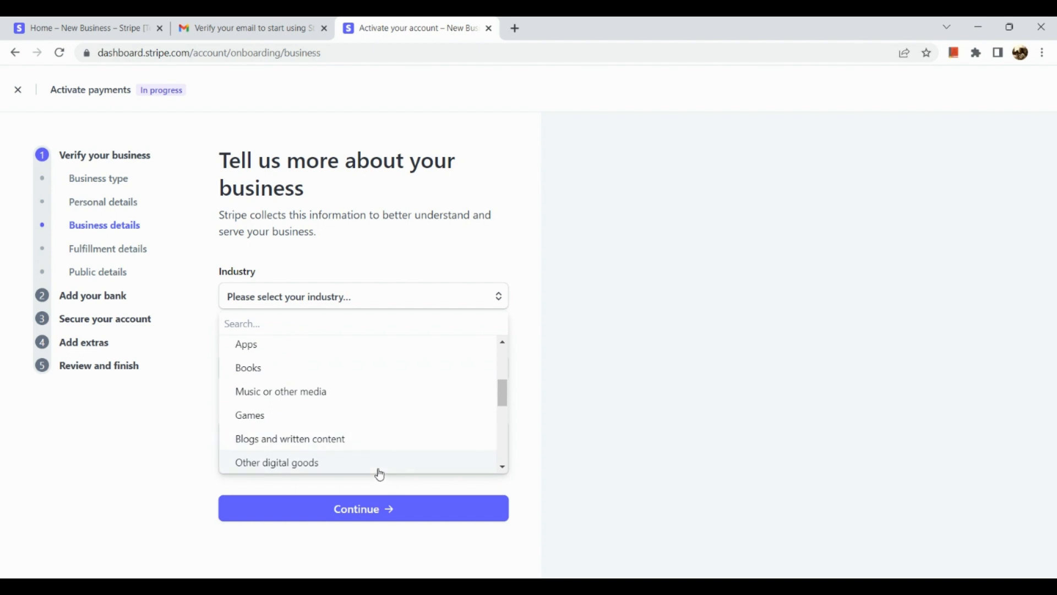
left_click(380, 469)
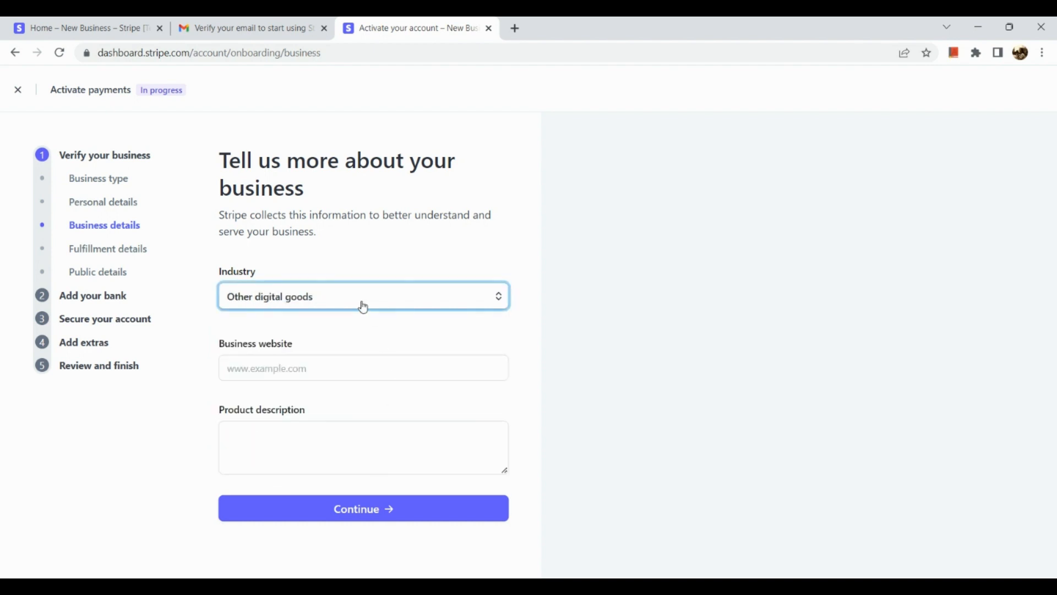
Visit the business website and product description fields, then submit the business details
left_click(355, 378)
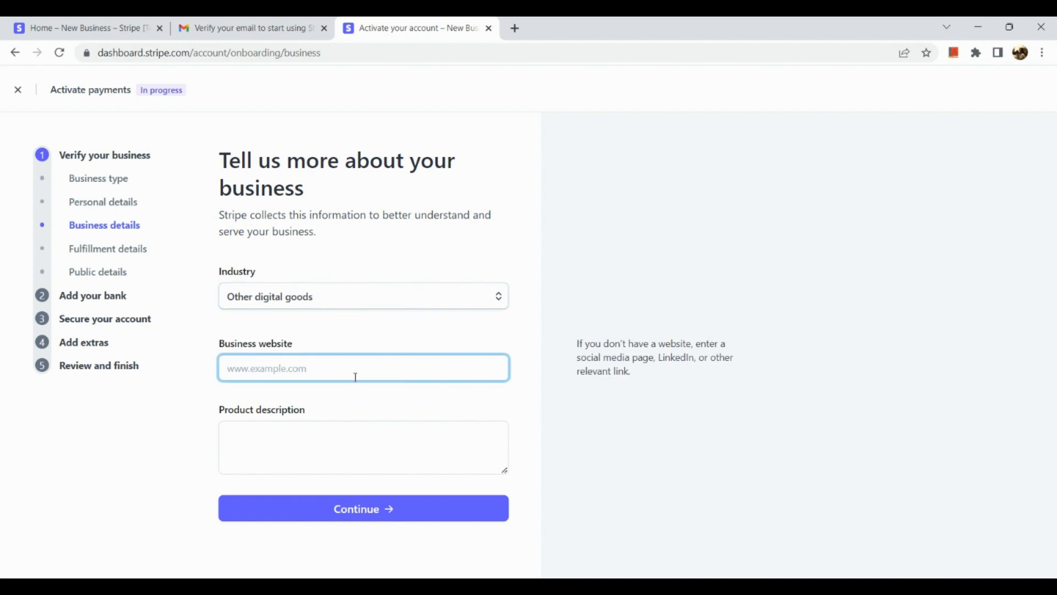
left_click(358, 449)
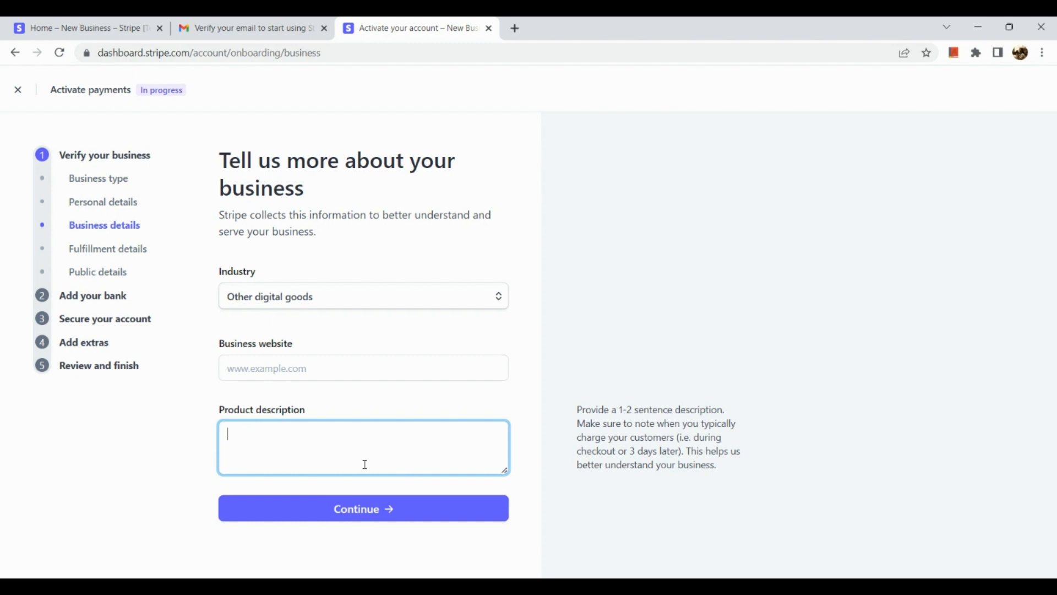
left_click(335, 532)
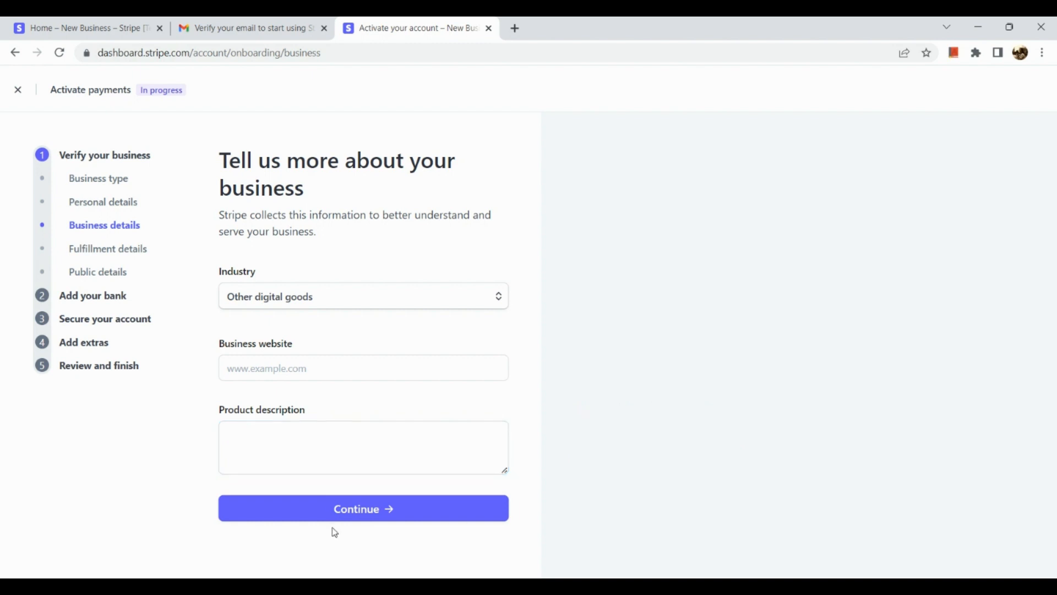
left_click(348, 506)
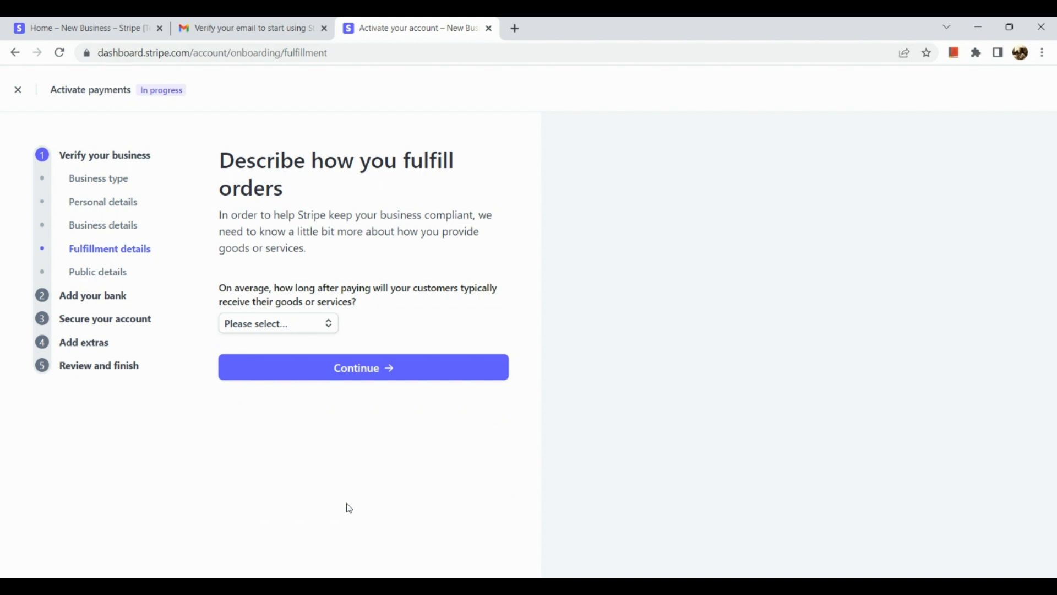
Set the delivery time to 'Within one day' and submit the fulfillment details
scroll(372, 305, "up", 5)
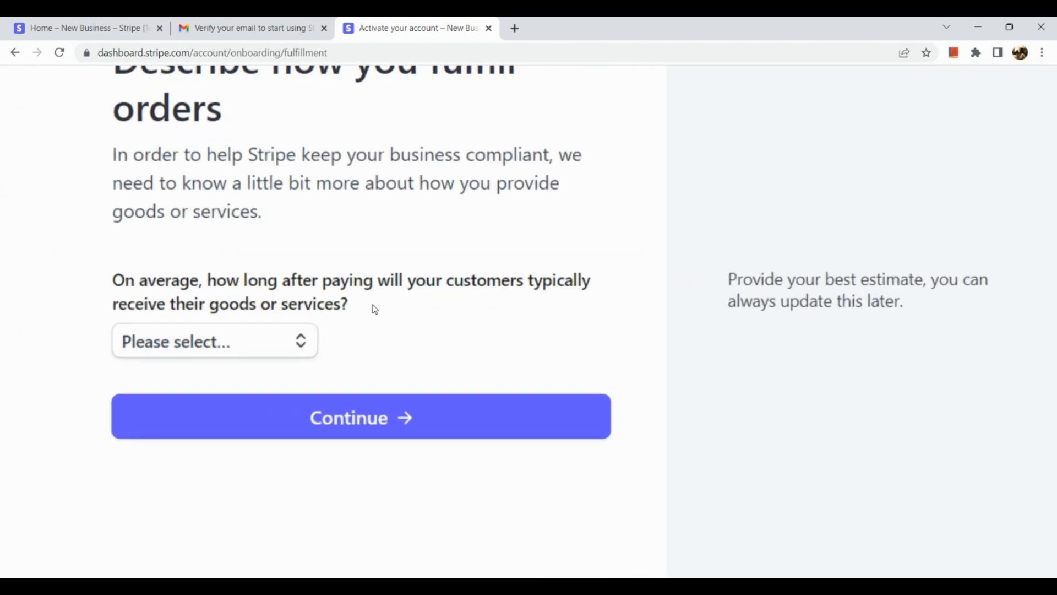
scroll(373, 306, "down", 5)
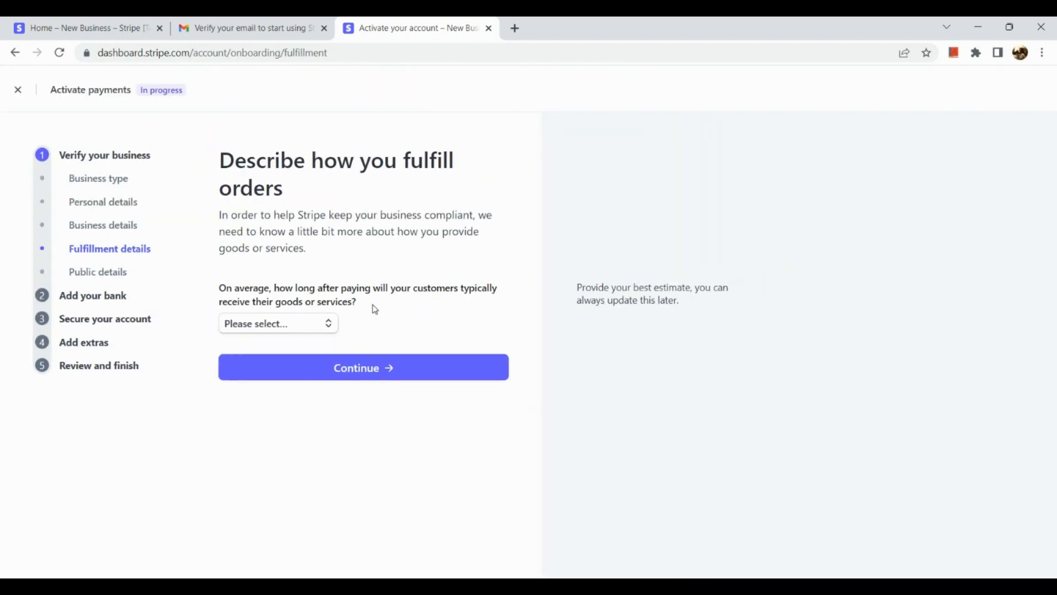
left_click(288, 330)
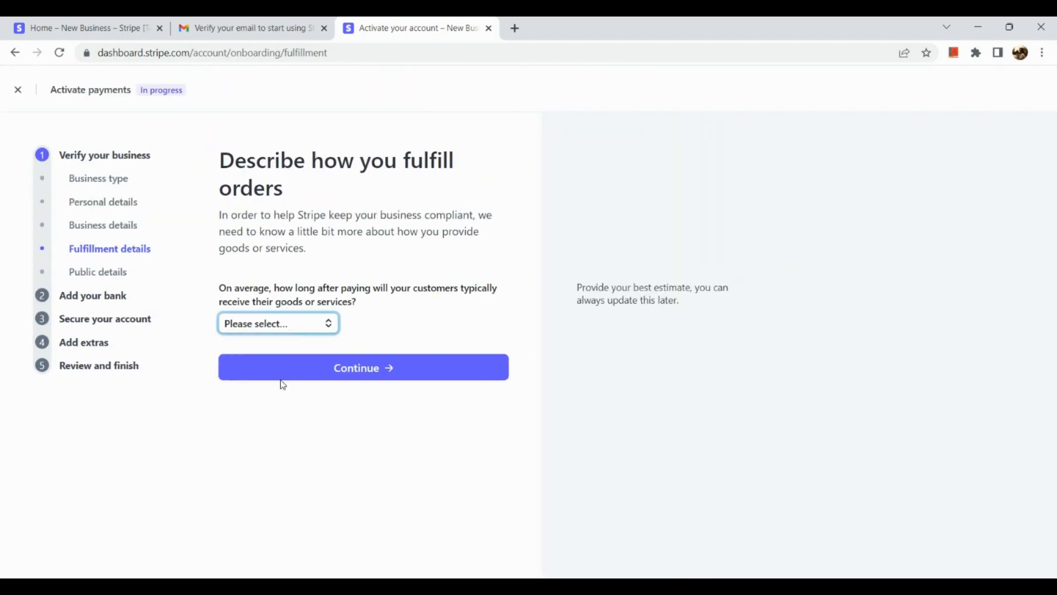
key("Down")
left_click(303, 377)
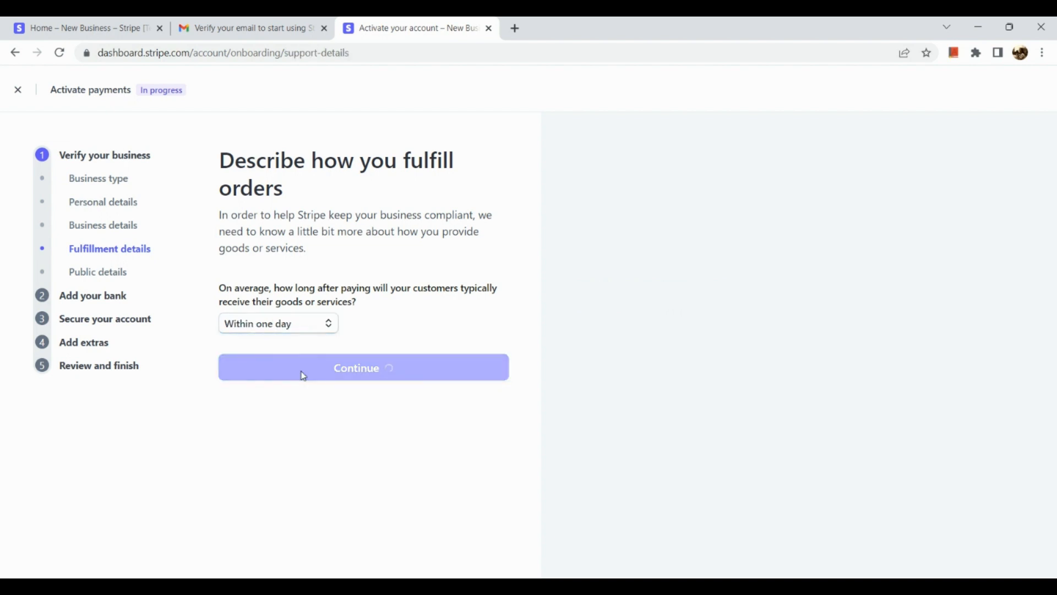
Leave the statement descriptor and public details blank and skip to 'Add your bank'
scroll(295, 264, "down", 3)
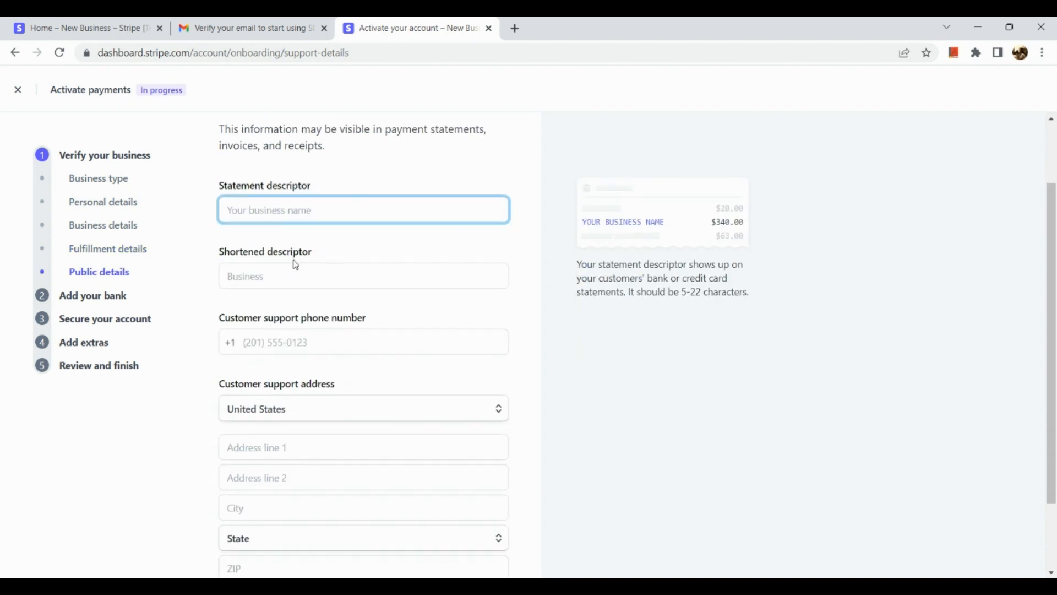
scroll(295, 265, "down", 1)
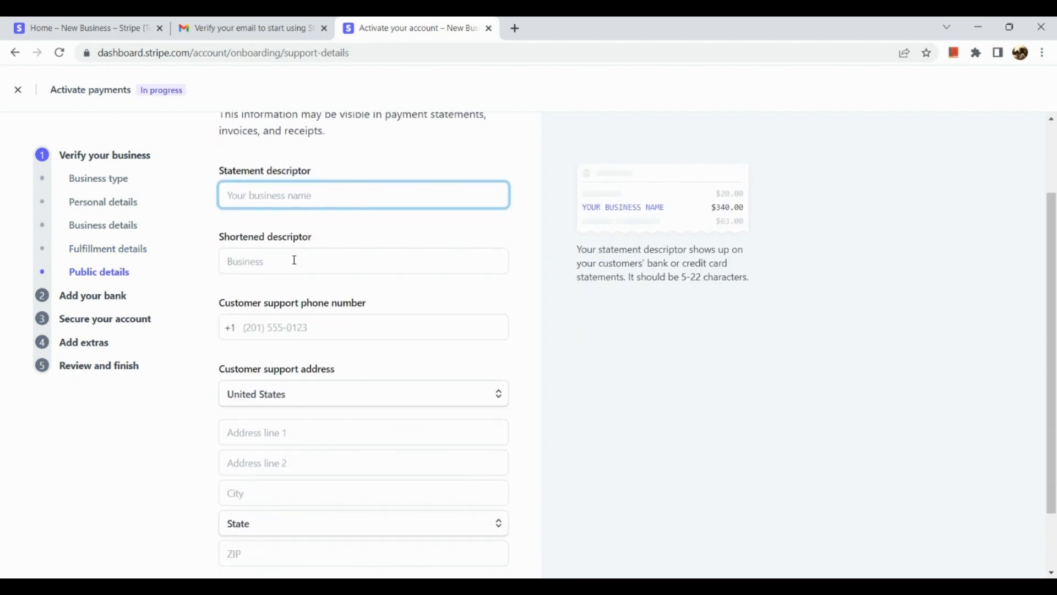
scroll(318, 353, "up", 1)
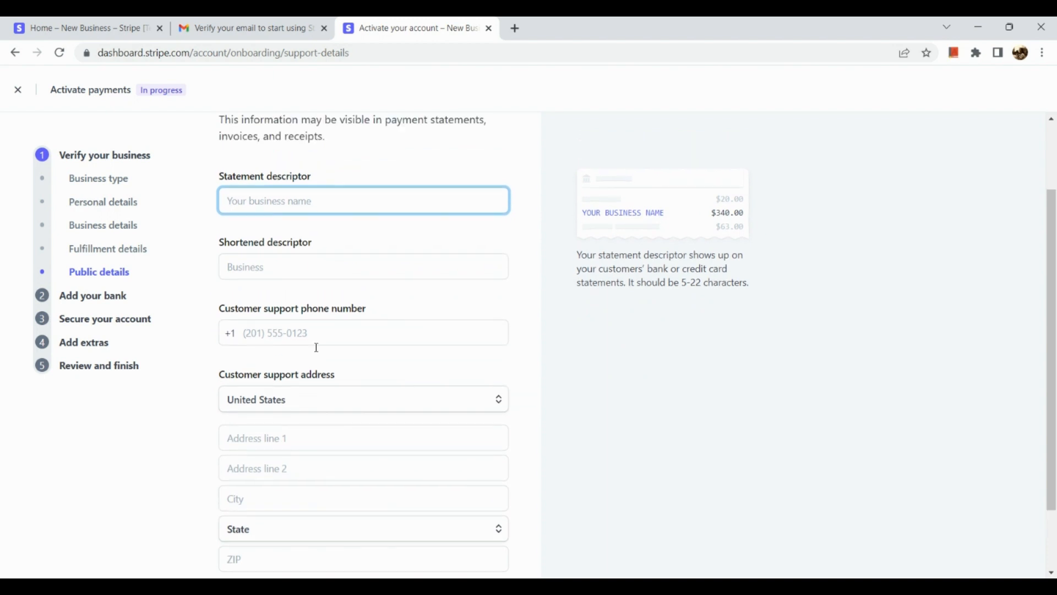
scroll(307, 262, "up", 2)
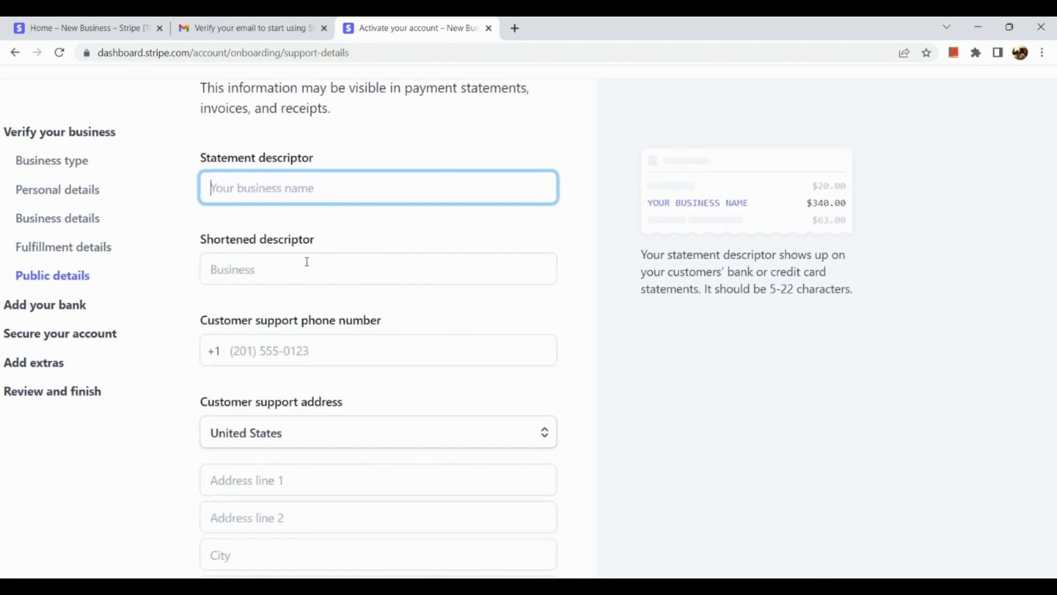
scroll(307, 261, "up", 1)
scroll(276, 206, "up", 1)
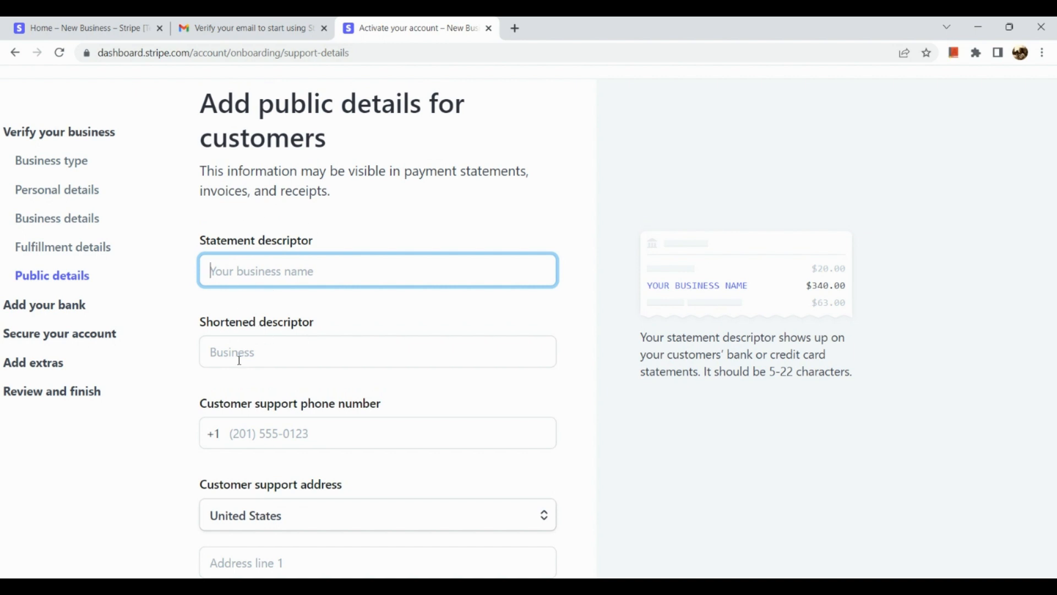
scroll(312, 318, "down", 3)
scroll(311, 312, "down", 2)
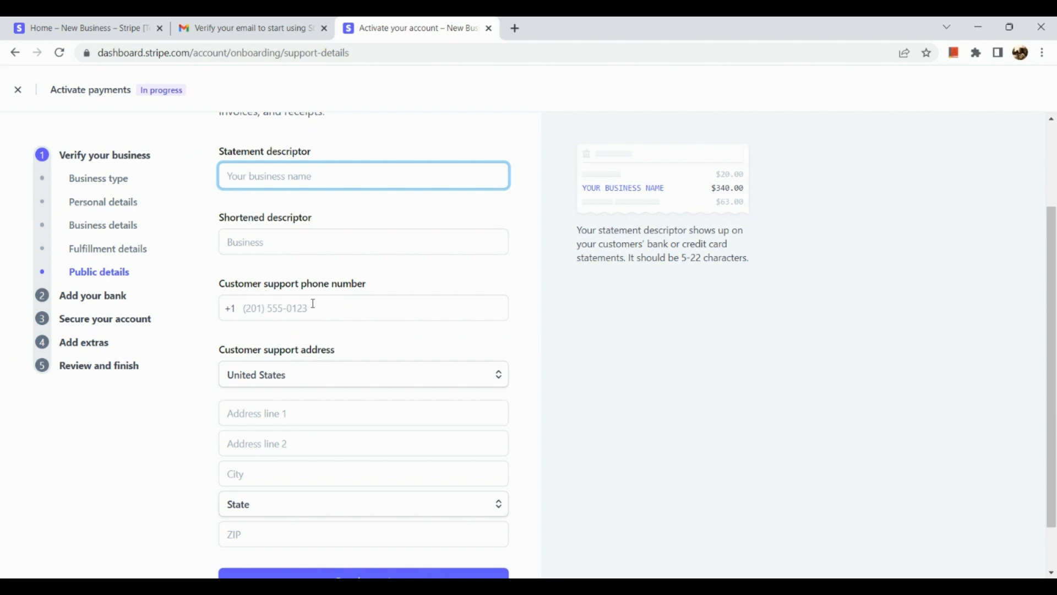
scroll(314, 307, "down", 1)
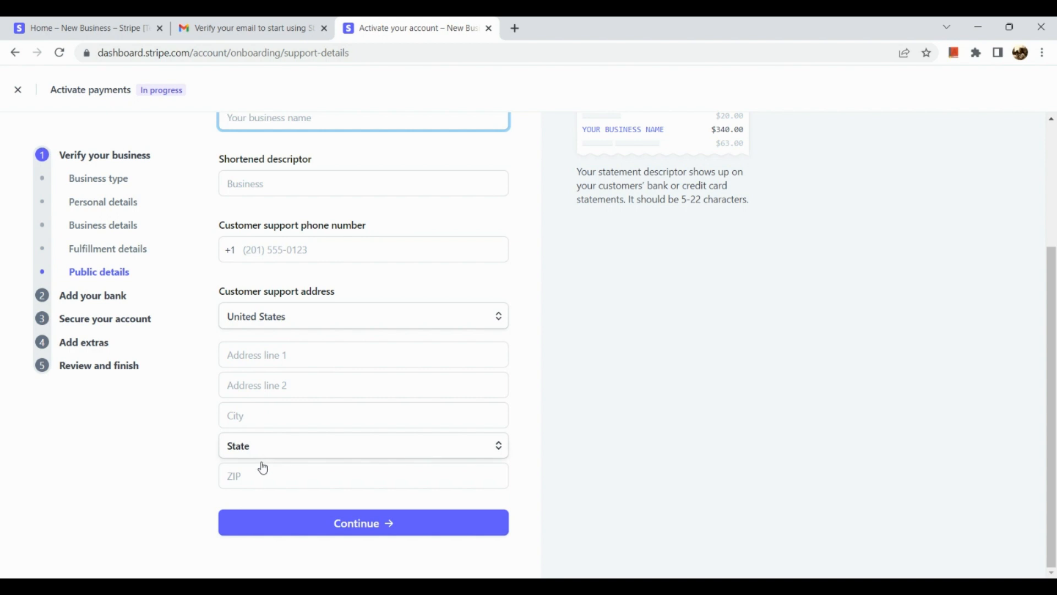
left_click(399, 289)
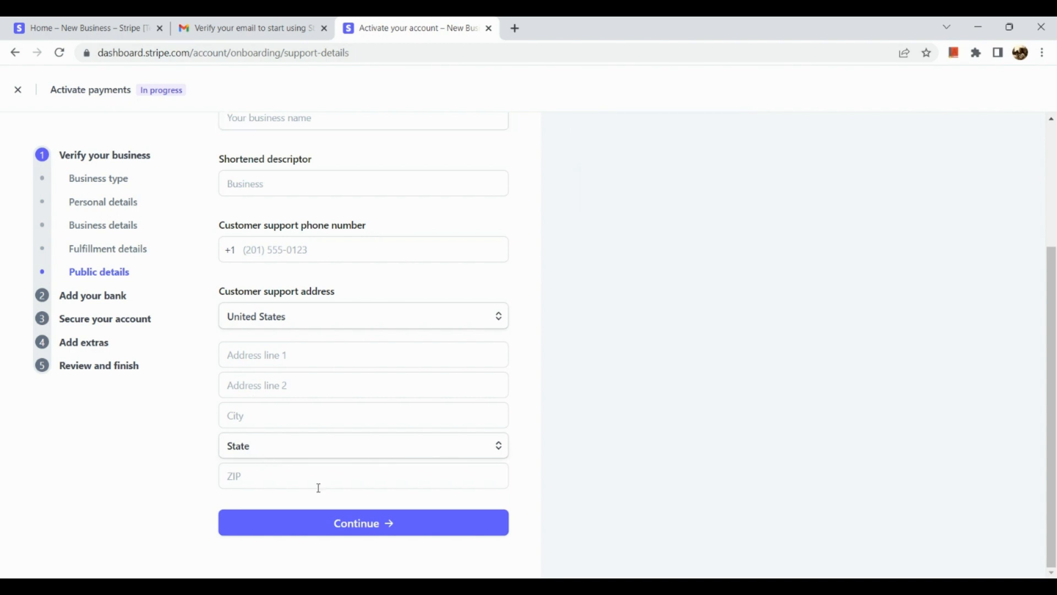
left_click(103, 310)
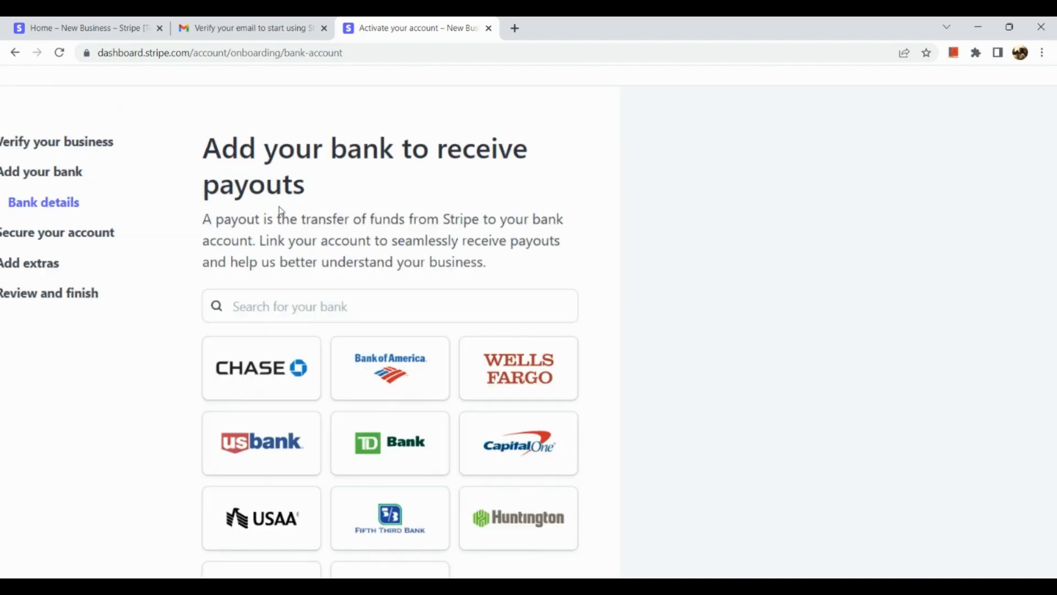
scroll(281, 212, "up", 3)
scroll(281, 212, "down", 3)
scroll(281, 212, "down", 3)
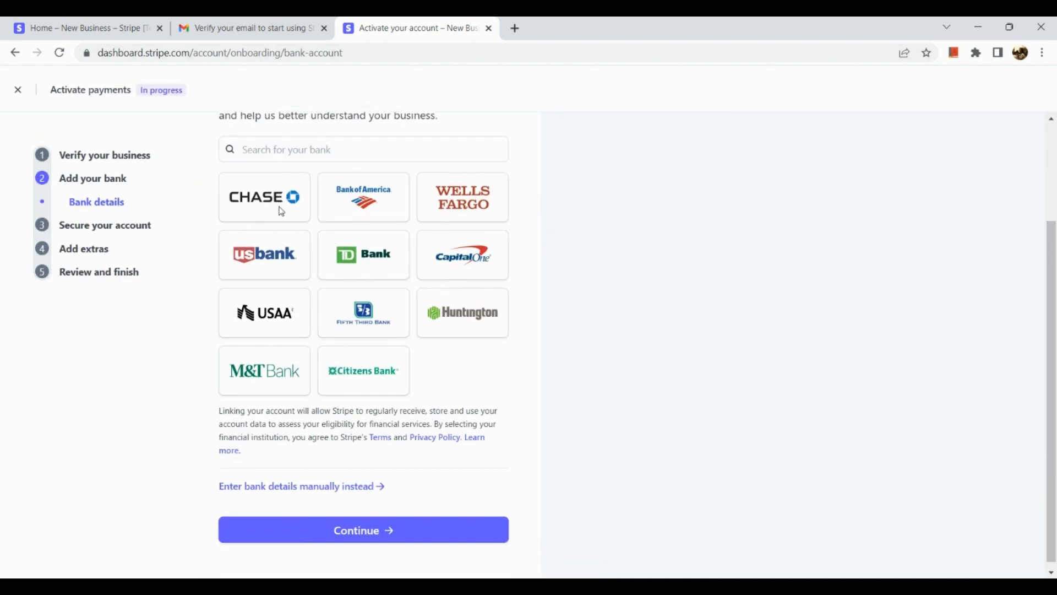
scroll(281, 212, "up", 4)
scroll(281, 212, "right", 3)
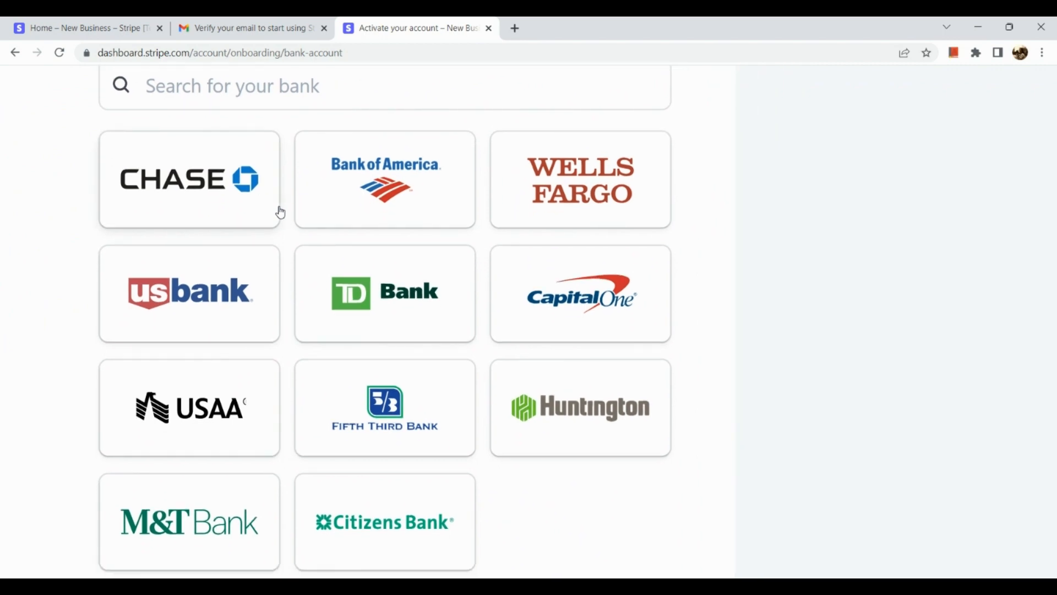
scroll(280, 212, "down", 3)
scroll(349, 165, "up", 3)
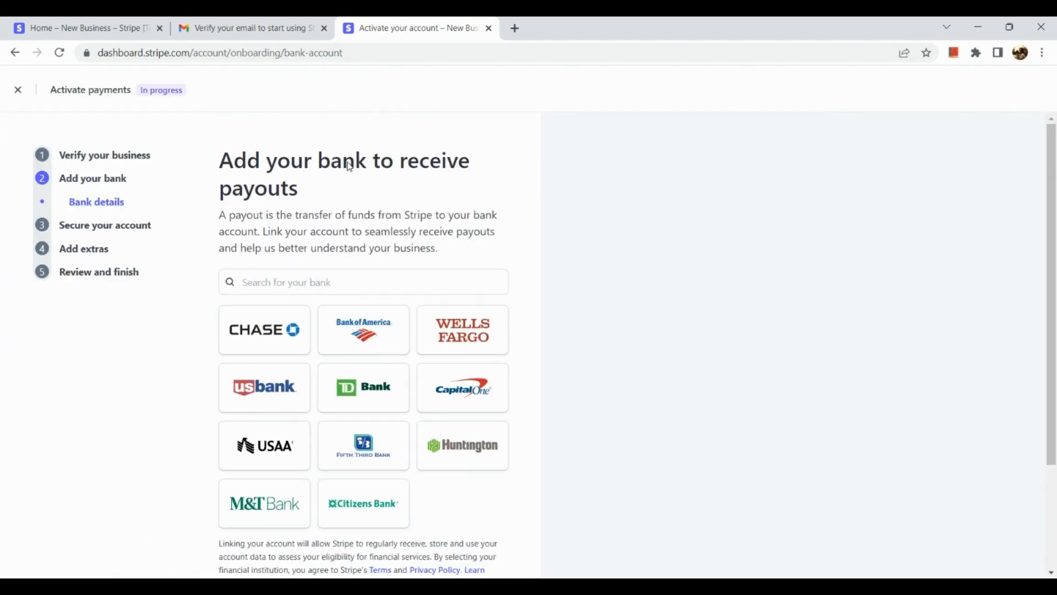
scroll(349, 166, "down", 3)
scroll(348, 164, "up", 4)
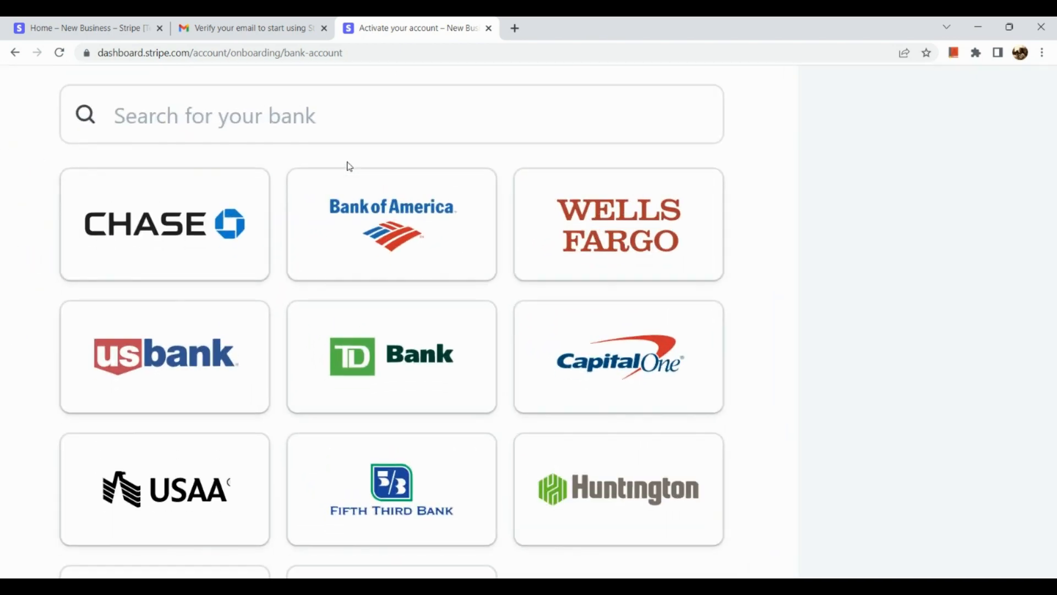
scroll(348, 164, "down", 3)
scroll(348, 163, "down", 4)
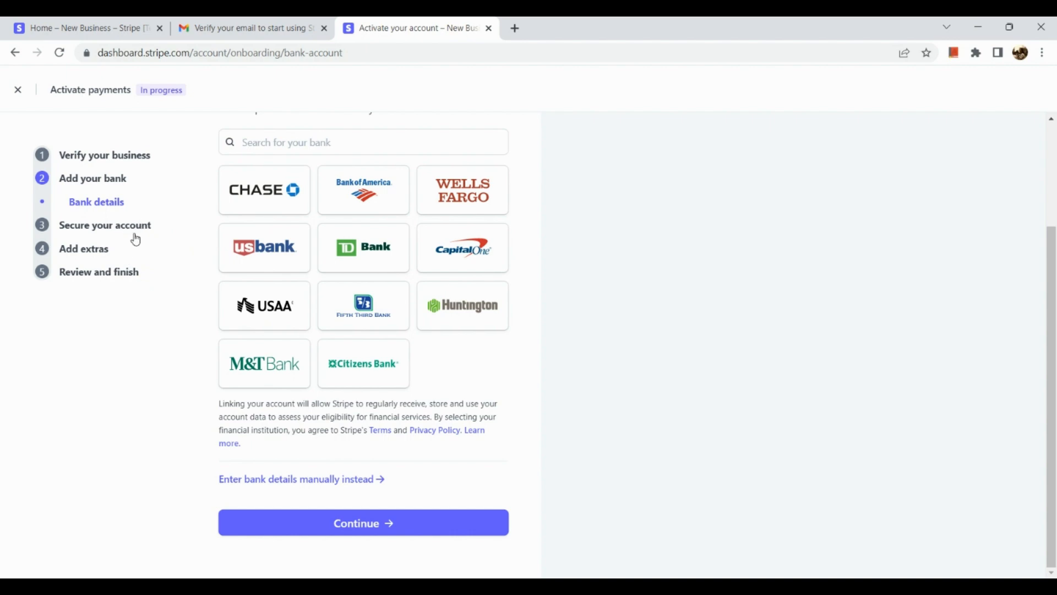
scroll(240, 459, "up", 5)
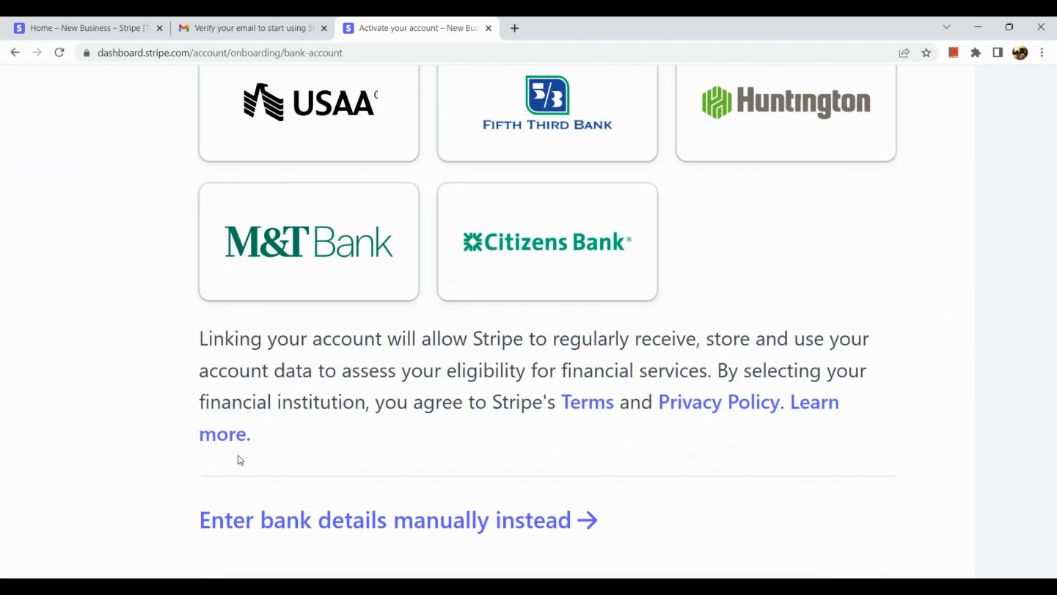
scroll(240, 460, "down", 3)
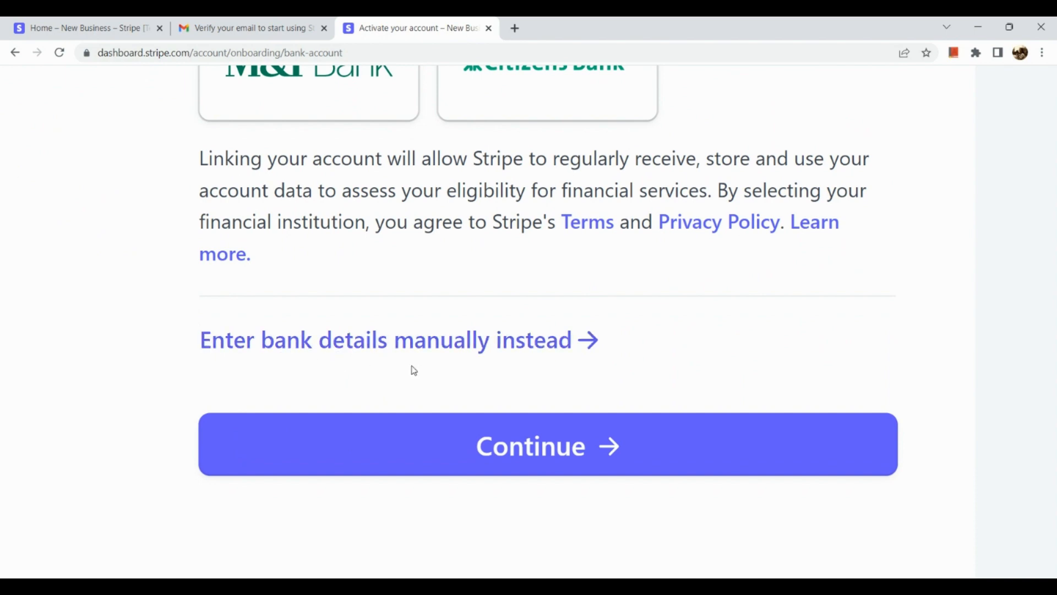
scroll(415, 371, "down", 5)
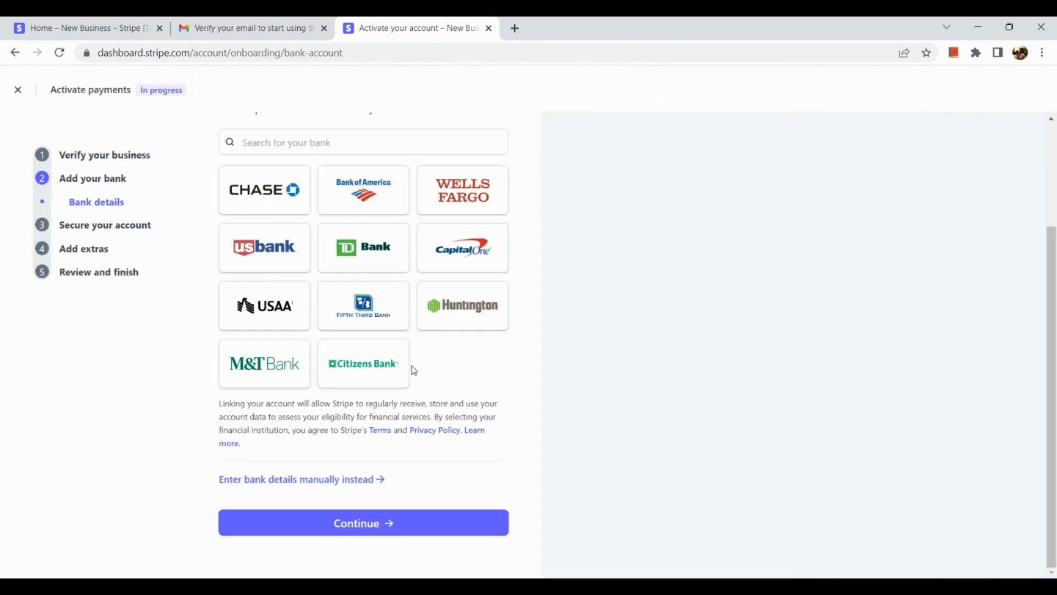
Skip past 'Secure your account' to the 'Add extras' sales tax calculation step
left_click(135, 231)
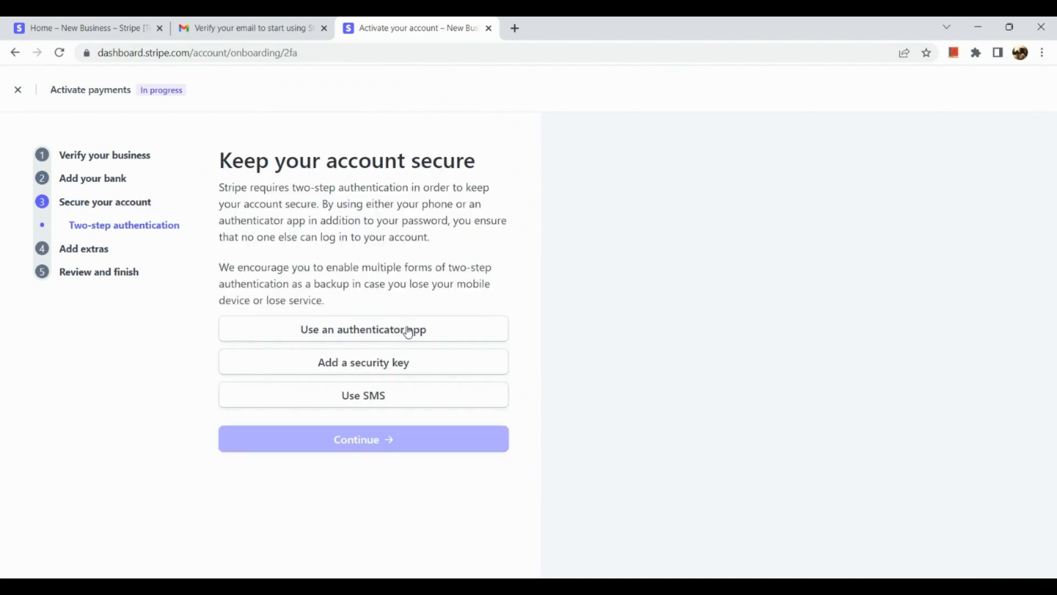
scroll(428, 264, "up", 3)
scroll(428, 265, "down", 1)
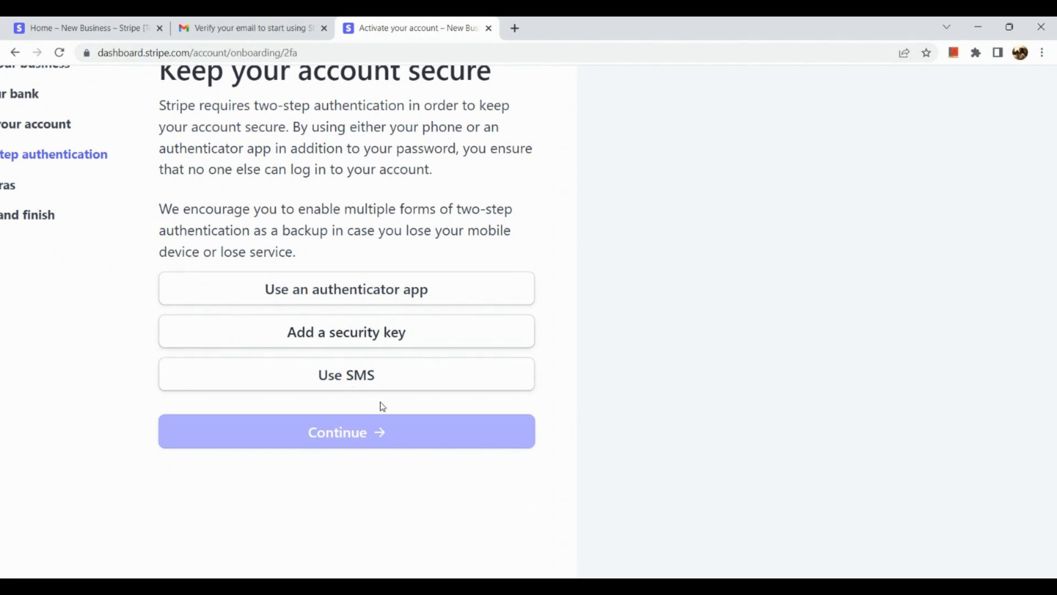
scroll(383, 372, "down", 3)
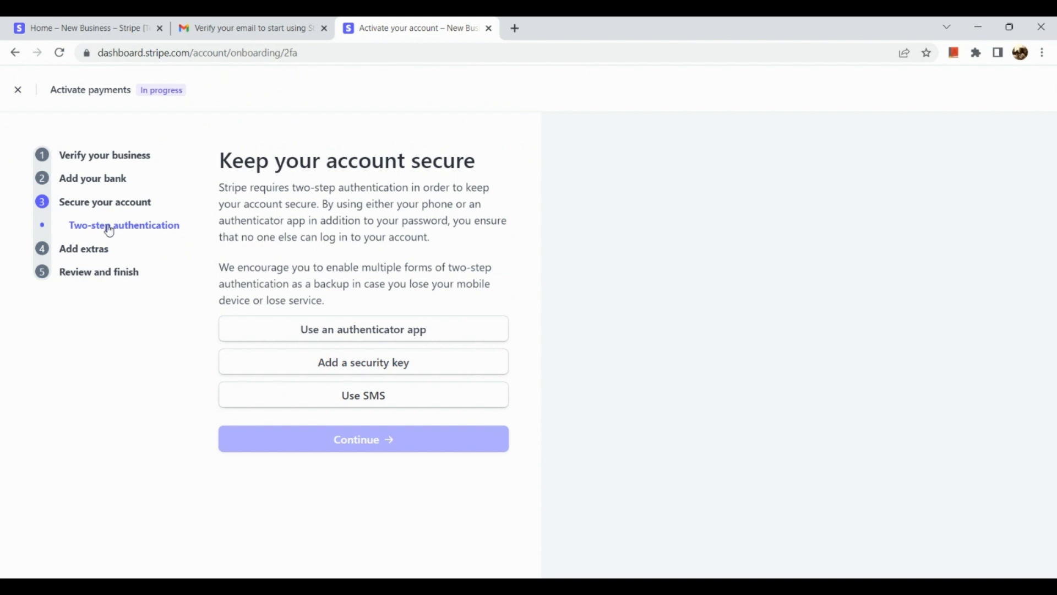
left_click(85, 254)
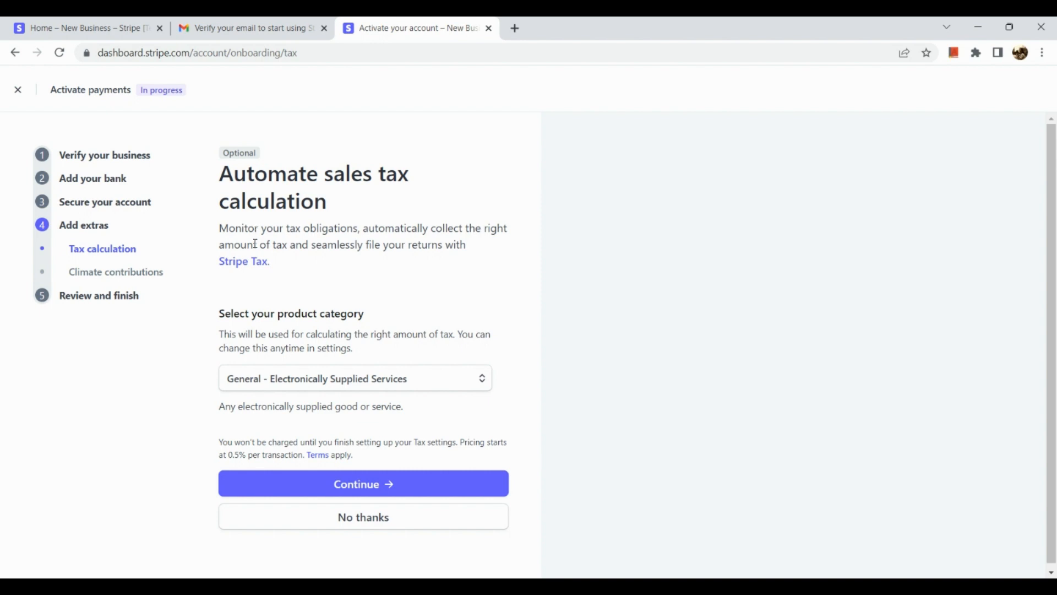
scroll(256, 244, "down", 1)
mouse_move(356, 387)
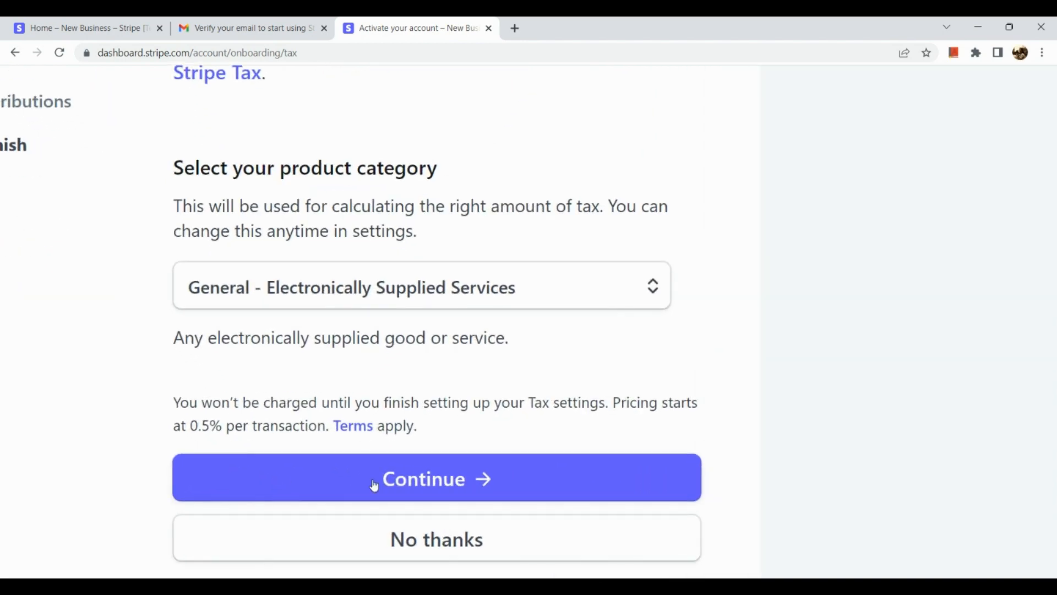
scroll(356, 491, "down", 1)
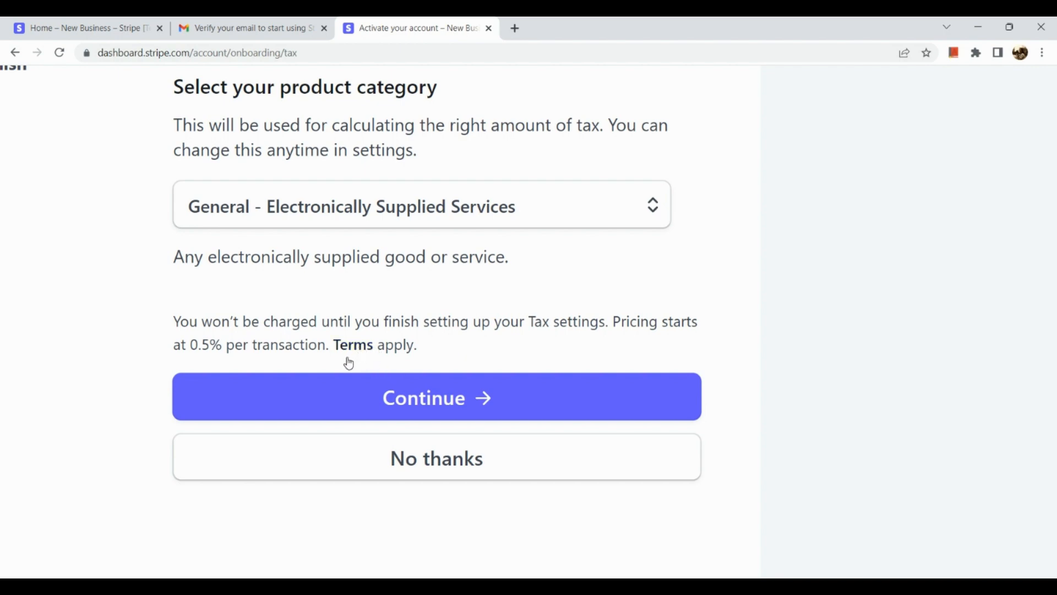
scroll(346, 358, "down", 3)
scroll(346, 358, "up", 1)
scroll(348, 362, "up", 3)
scroll(348, 361, "down", 2)
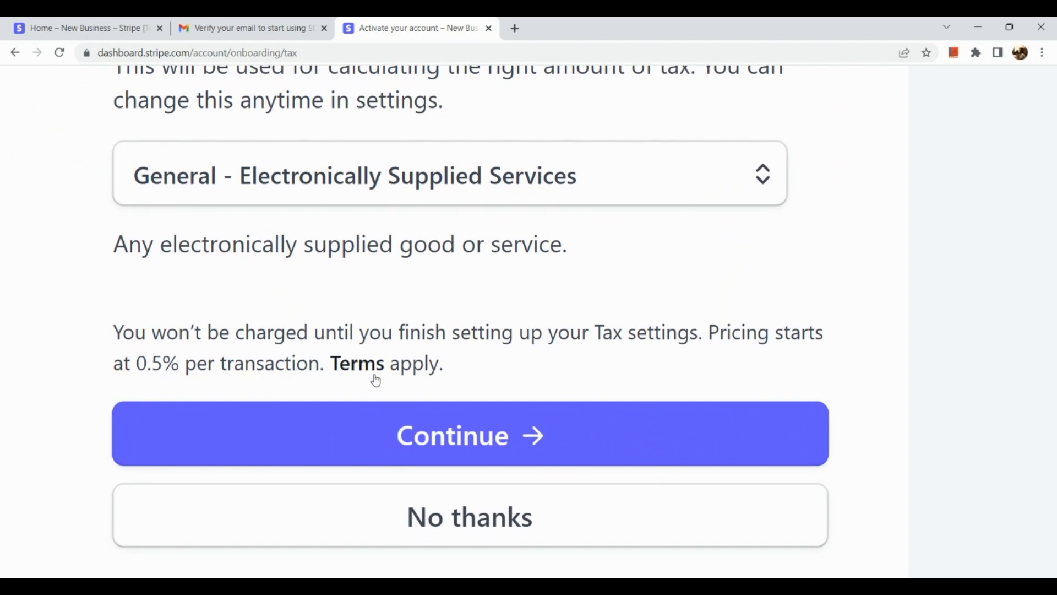
scroll(376, 376, "down", 5)
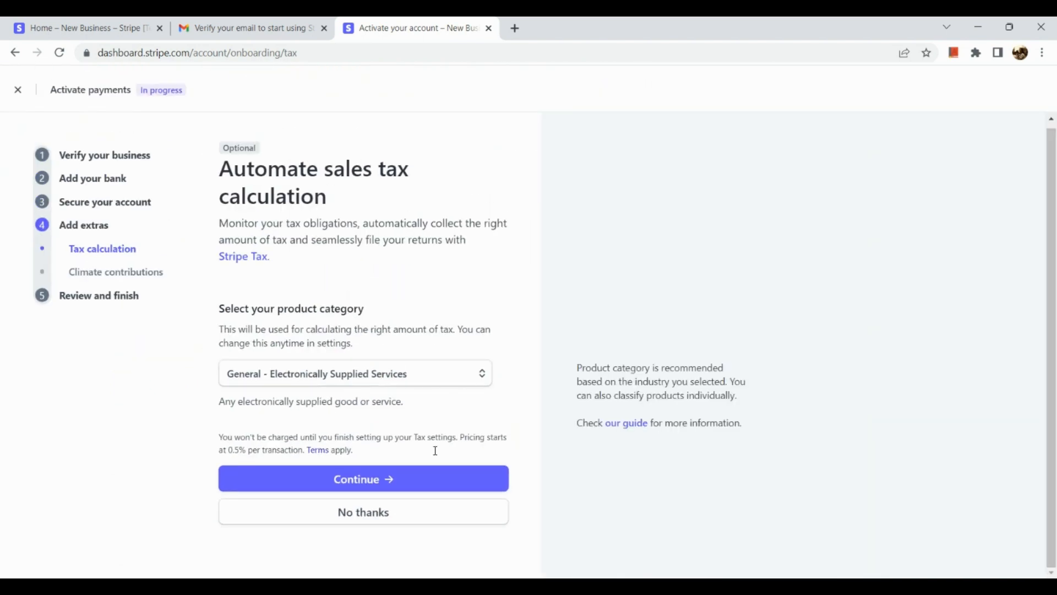
Decline automatic sales tax calculation and look over the Climate contributions step
left_click(332, 521)
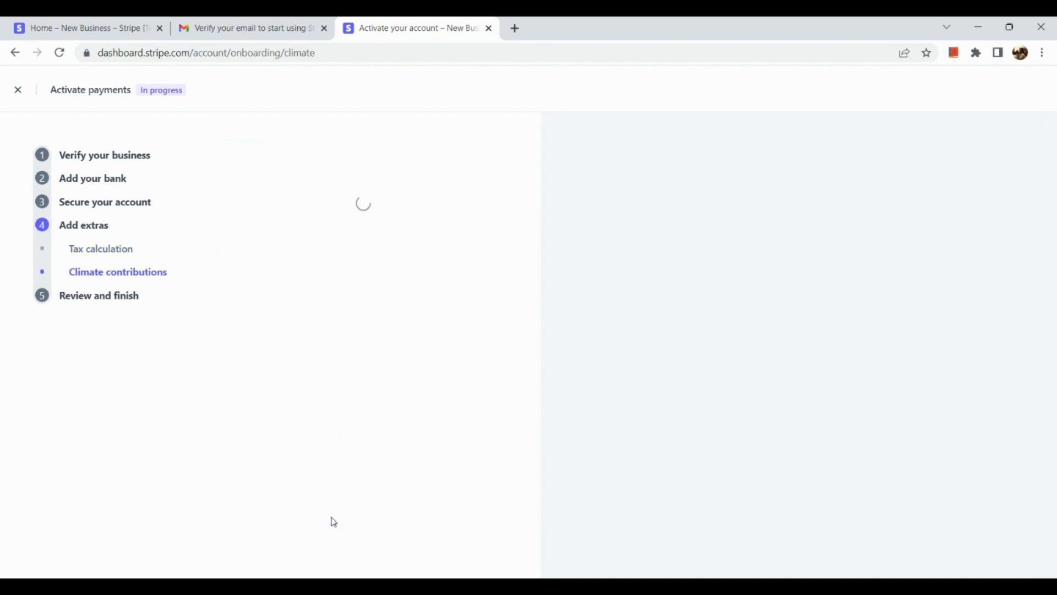
scroll(264, 215, "up", 5)
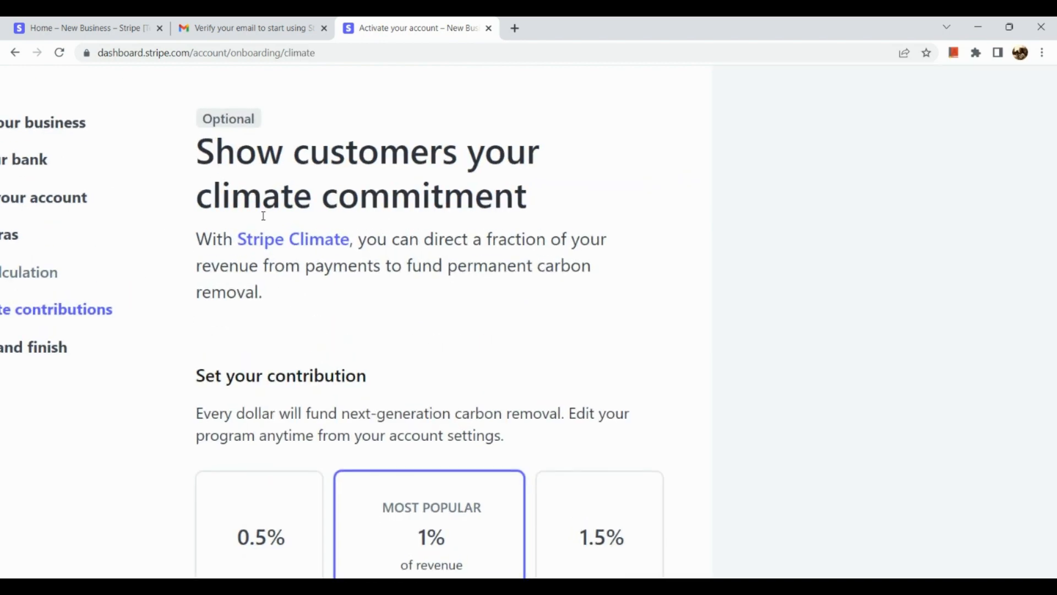
scroll(263, 215, "right", 1)
scroll(263, 215, "down", 5)
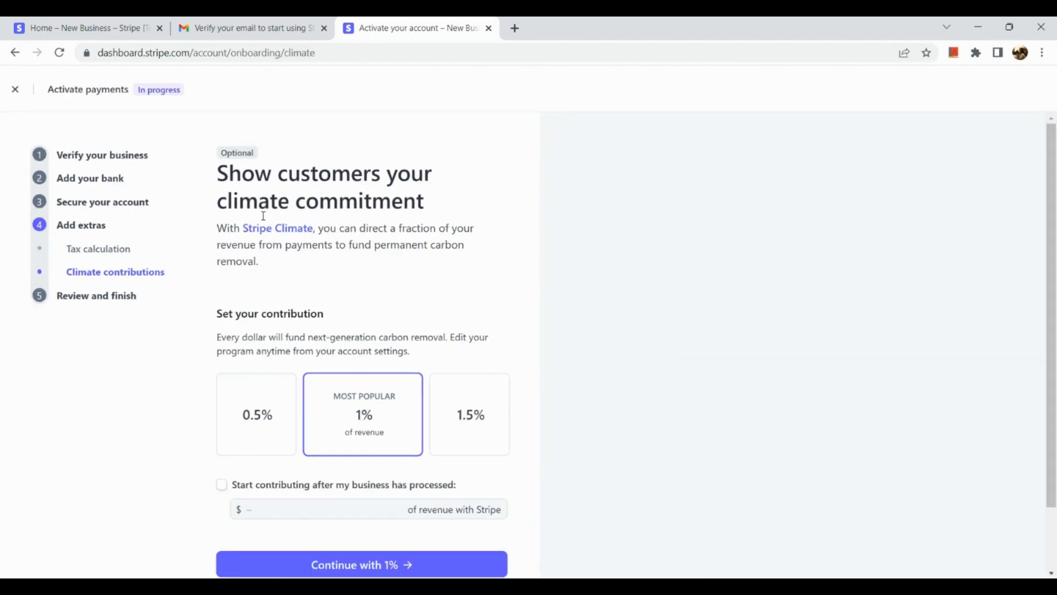
scroll(263, 215, "down", 2)
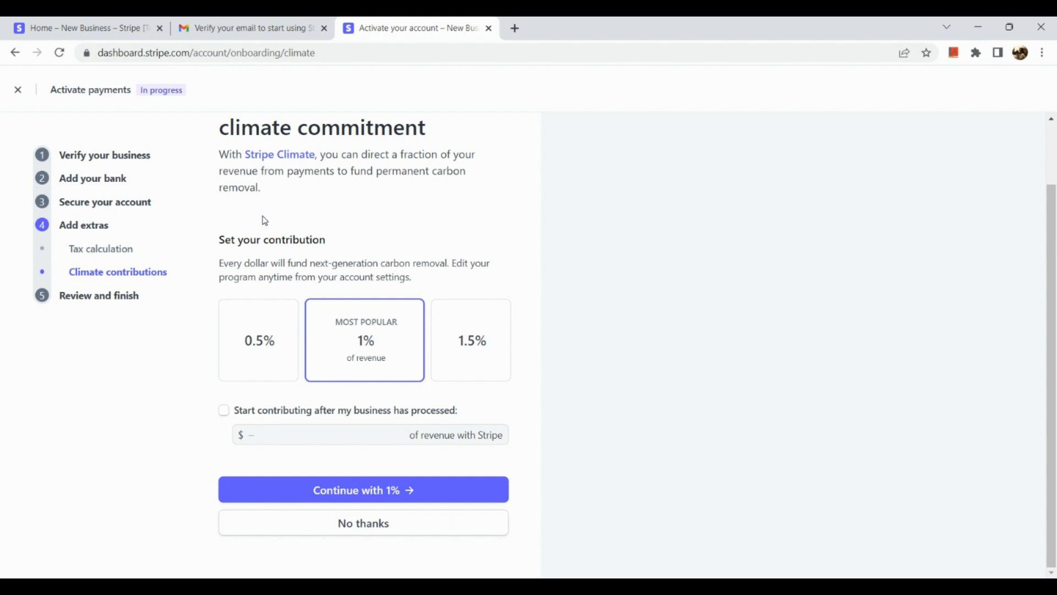
scroll(264, 218, "up", 1)
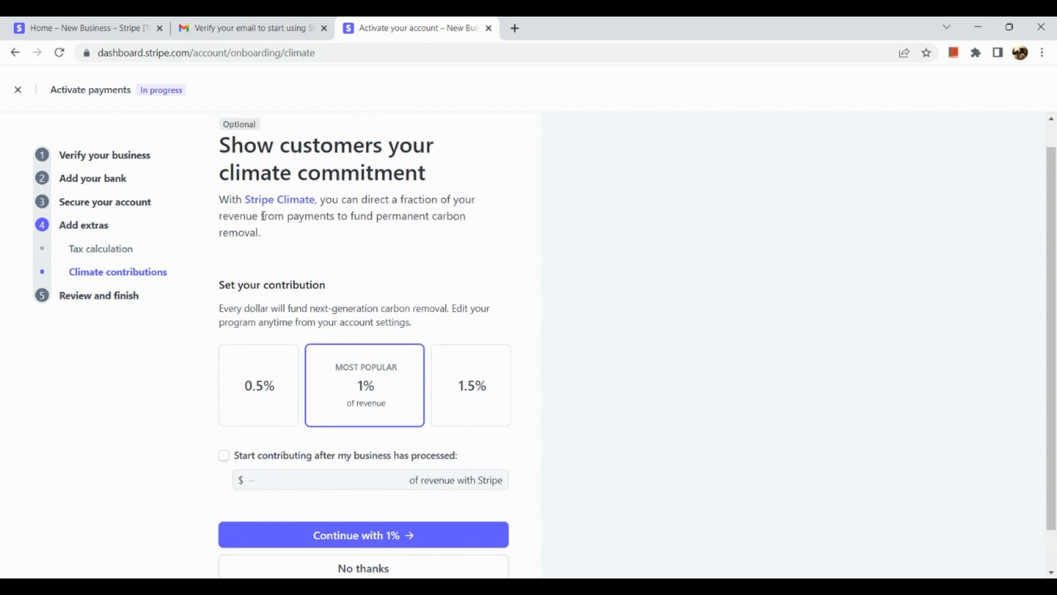
scroll(259, 293, "up", 5)
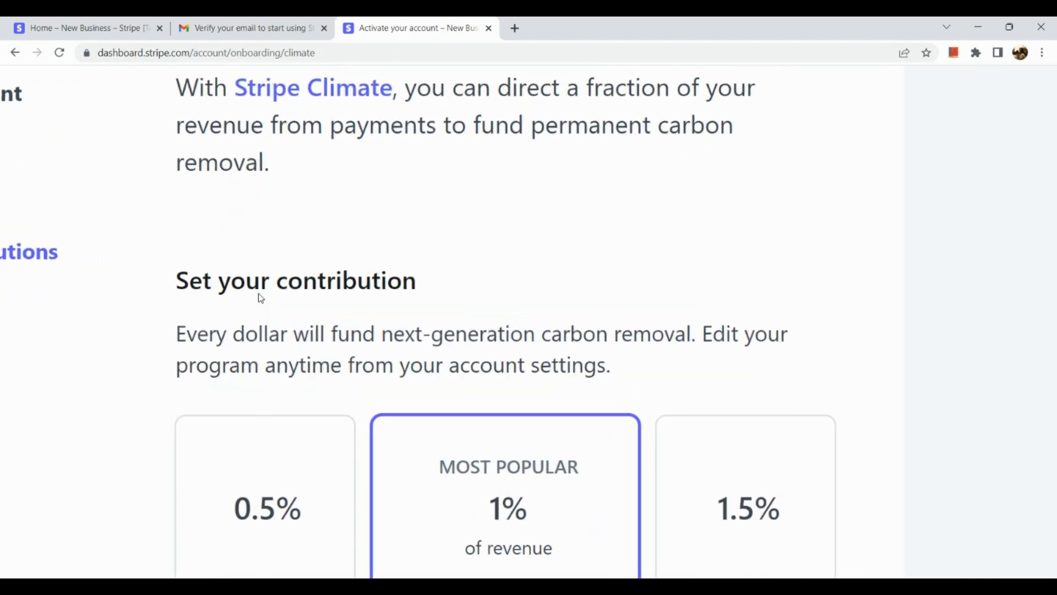
scroll(259, 293, "down", 2)
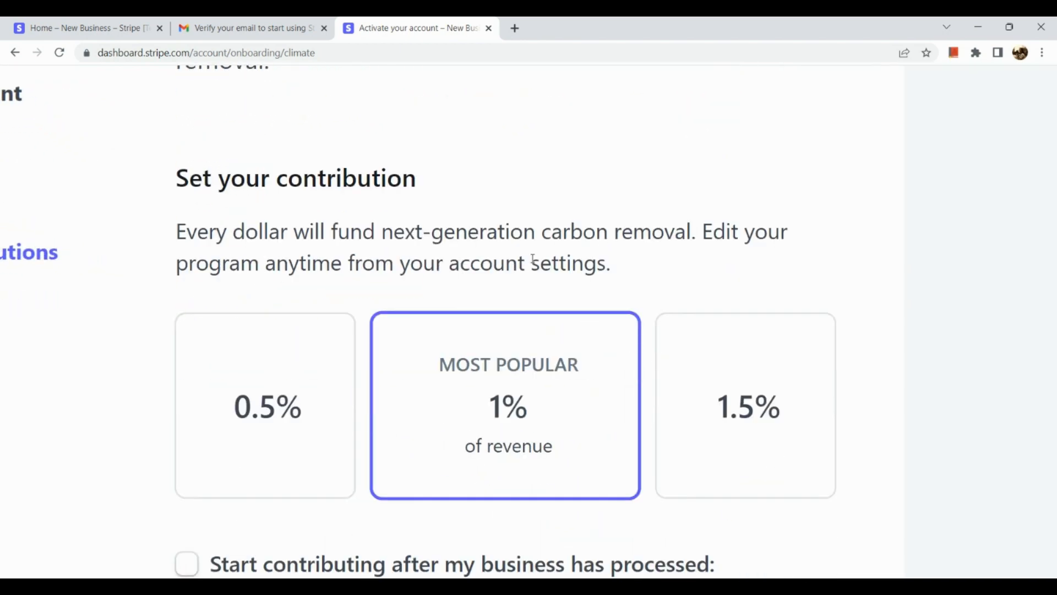
scroll(533, 261, "down", 3)
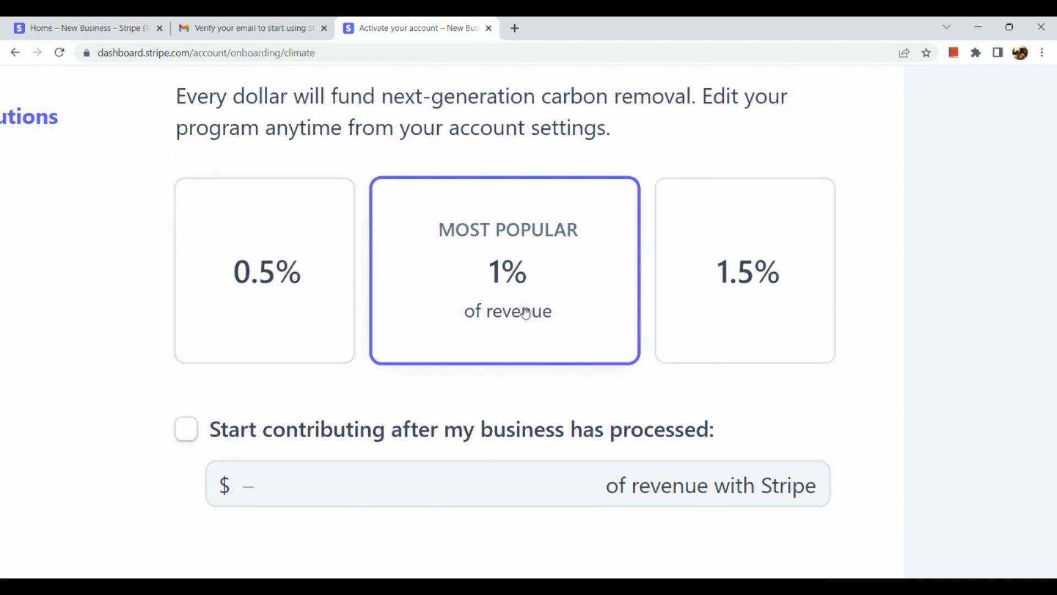
scroll(525, 314, "down", 4)
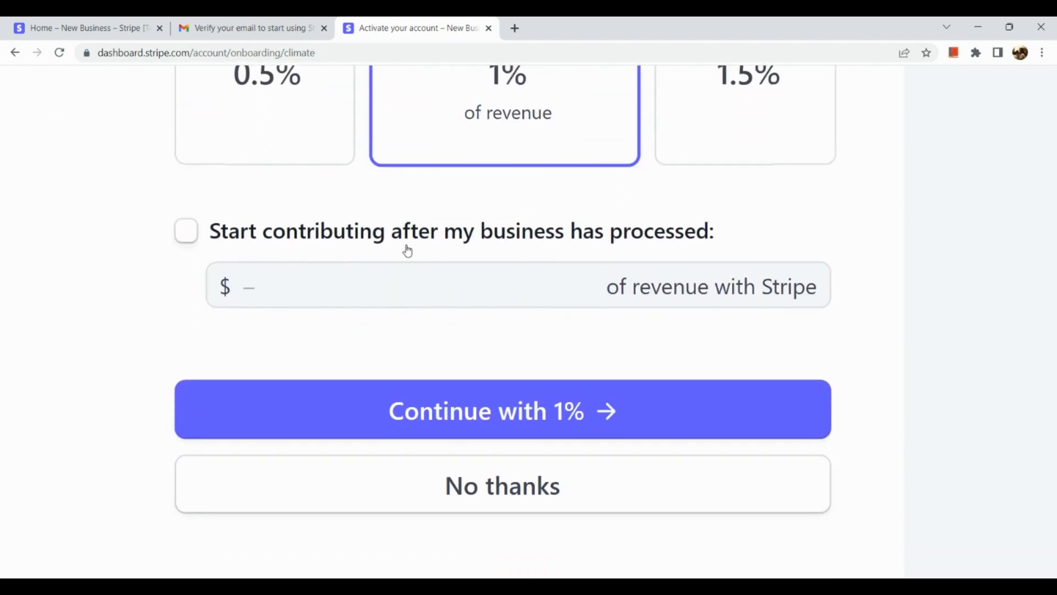
scroll(407, 251, "up", 3)
scroll(407, 250, "down", 4)
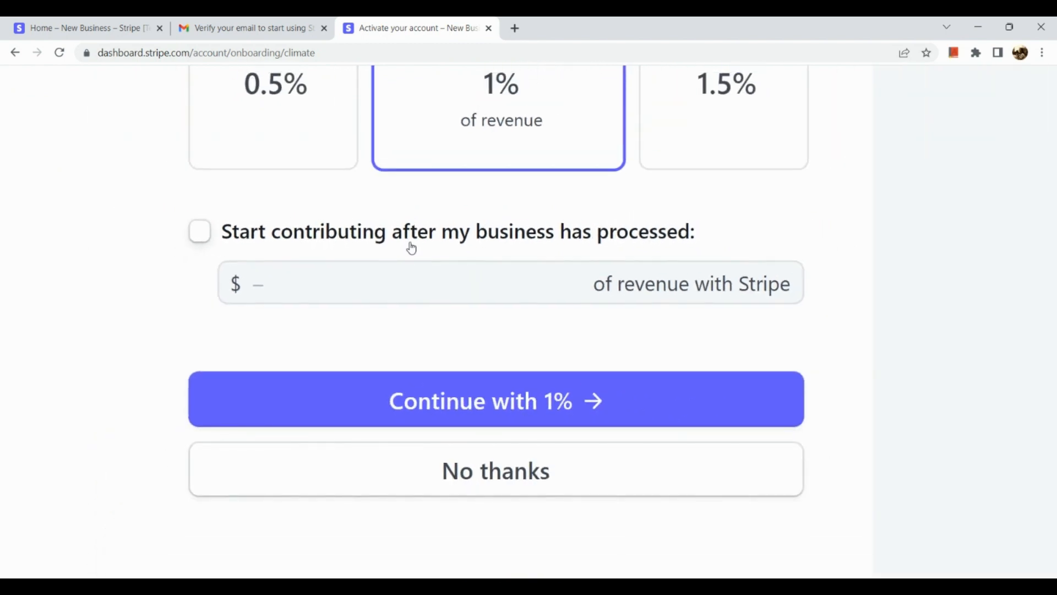
Leave the revenue threshold unset and choose 'No thanks' for climate contributions
left_click(413, 248)
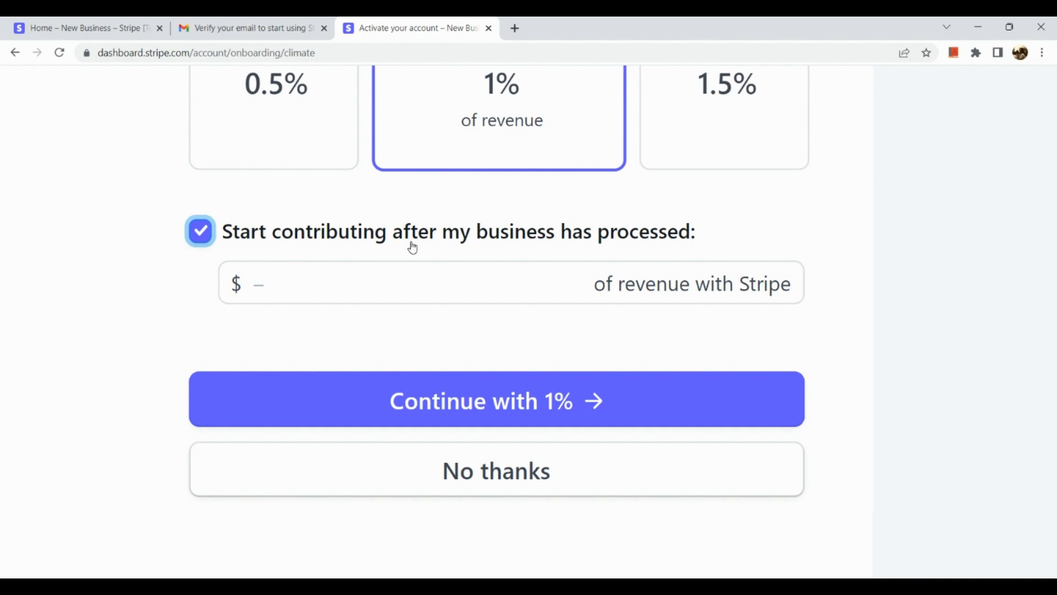
scroll(413, 248, "down", 3)
left_click(307, 315)
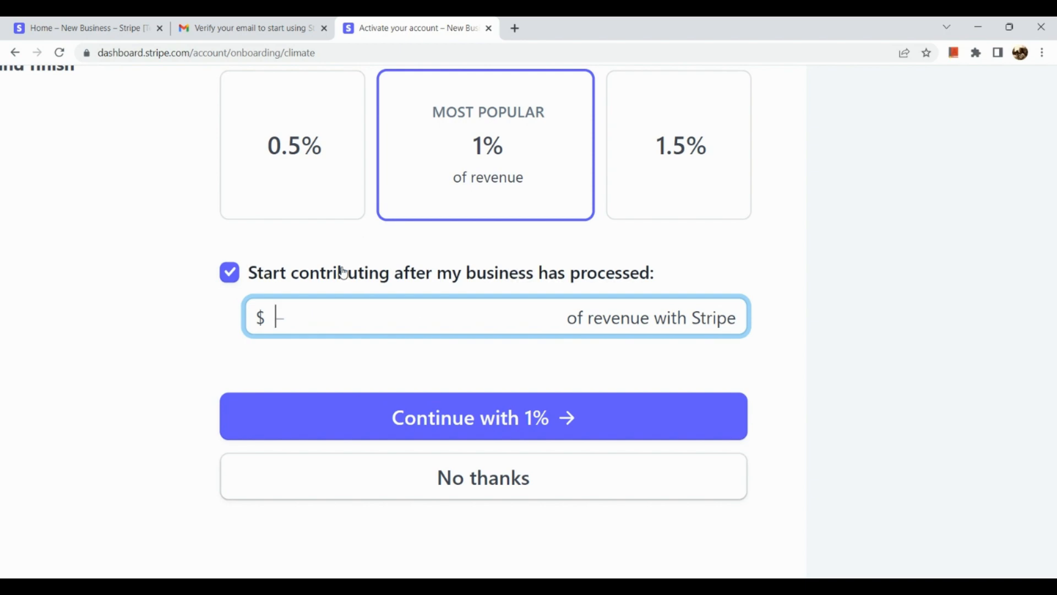
left_click(352, 289)
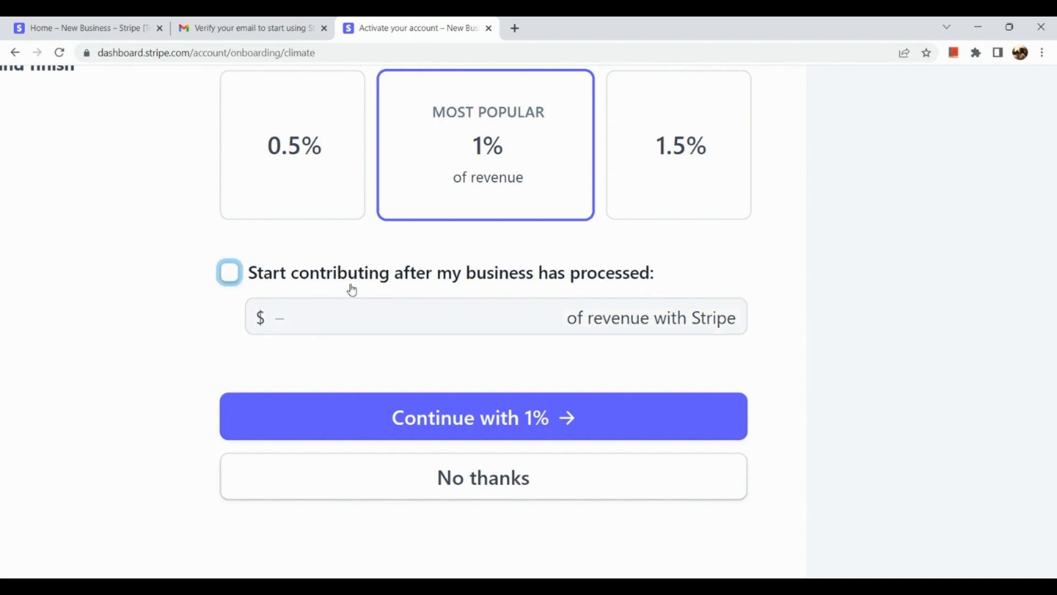
scroll(488, 345, "down", 5)
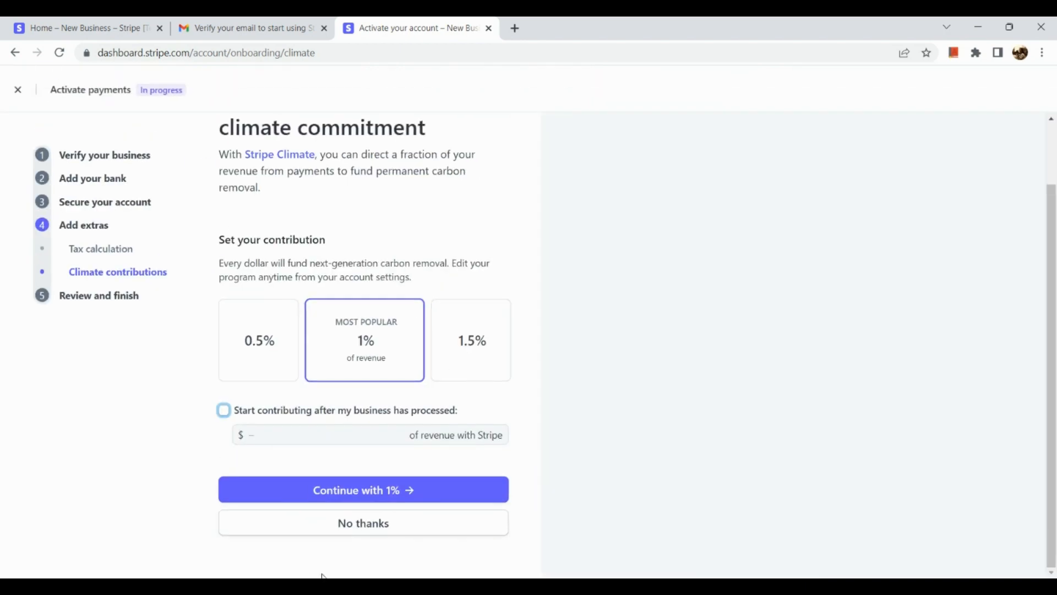
left_click(353, 530)
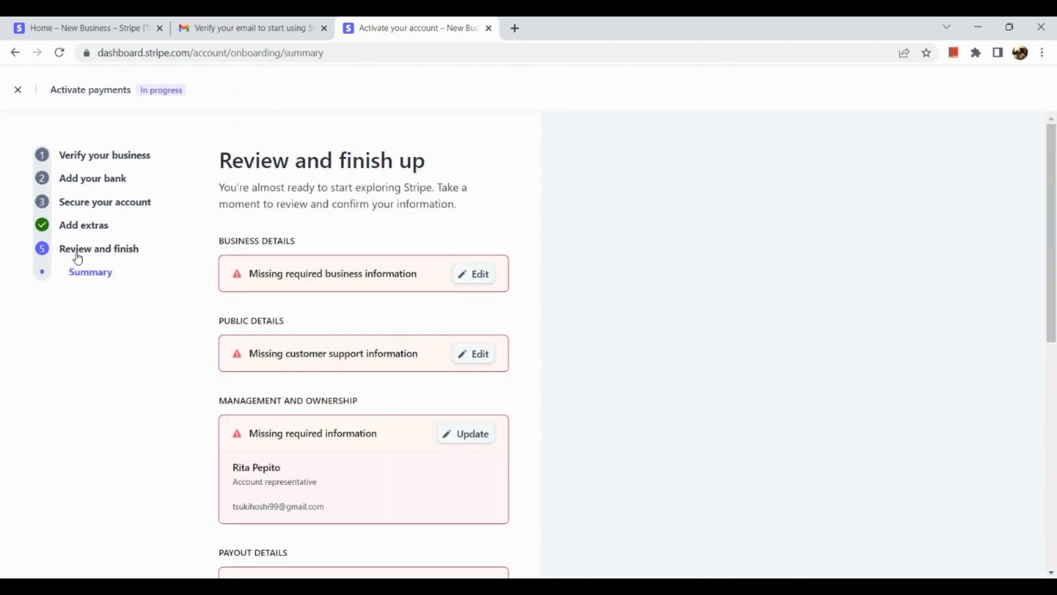
Scroll the Review and finish summary down to Agree & submit, then close Activate payments
scroll(281, 341, "down", 5)
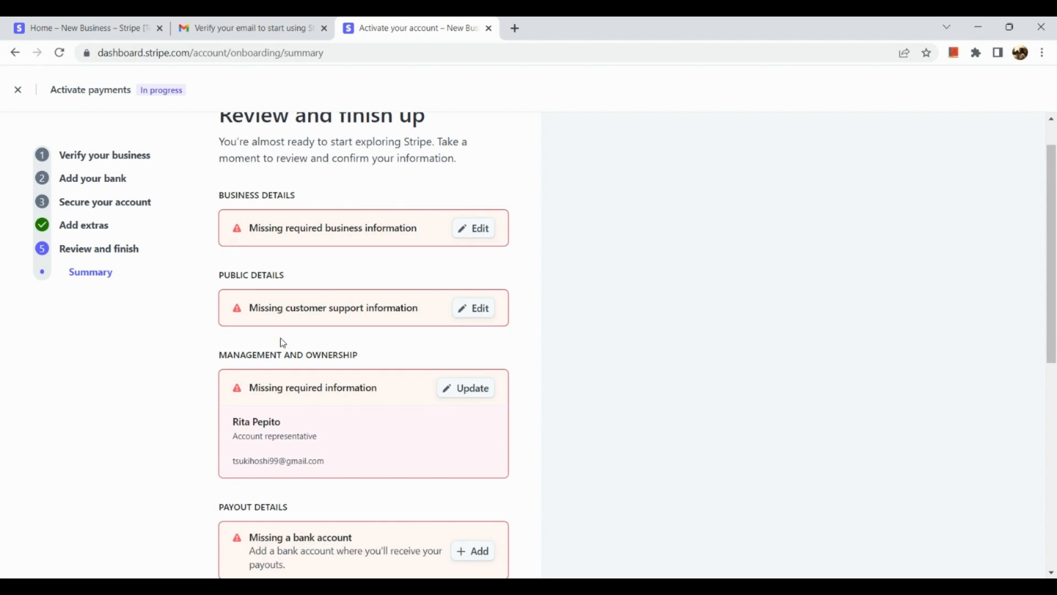
scroll(281, 341, "up", 5)
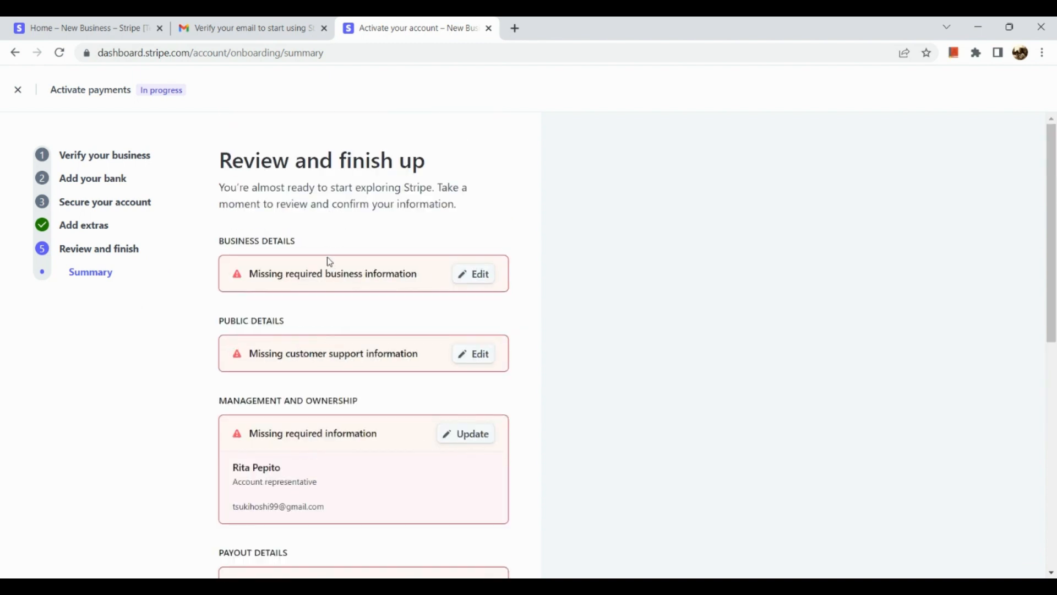
scroll(329, 261, "down", 6)
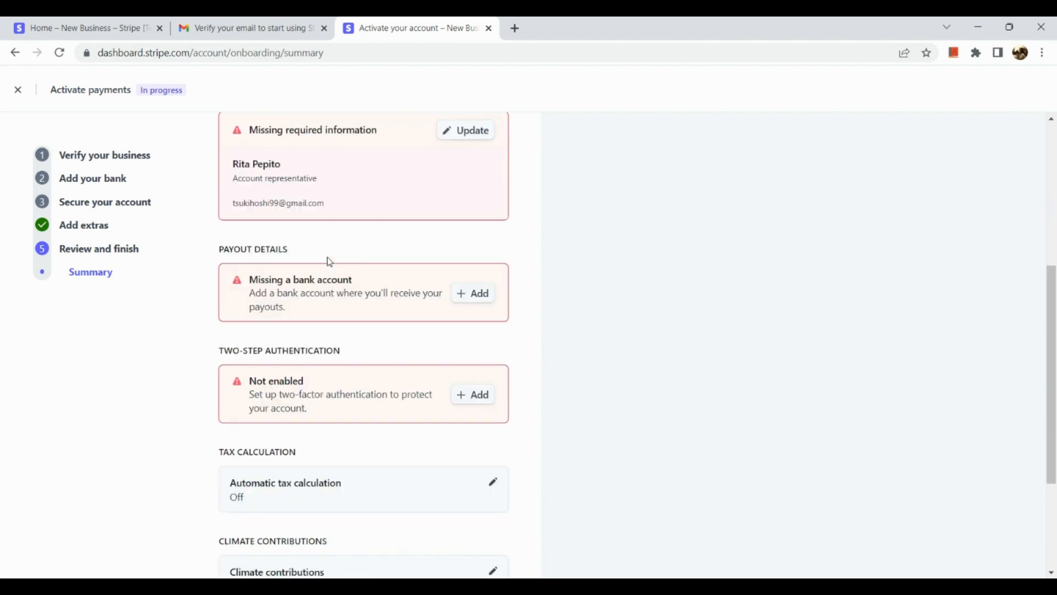
scroll(329, 261, "down", 4)
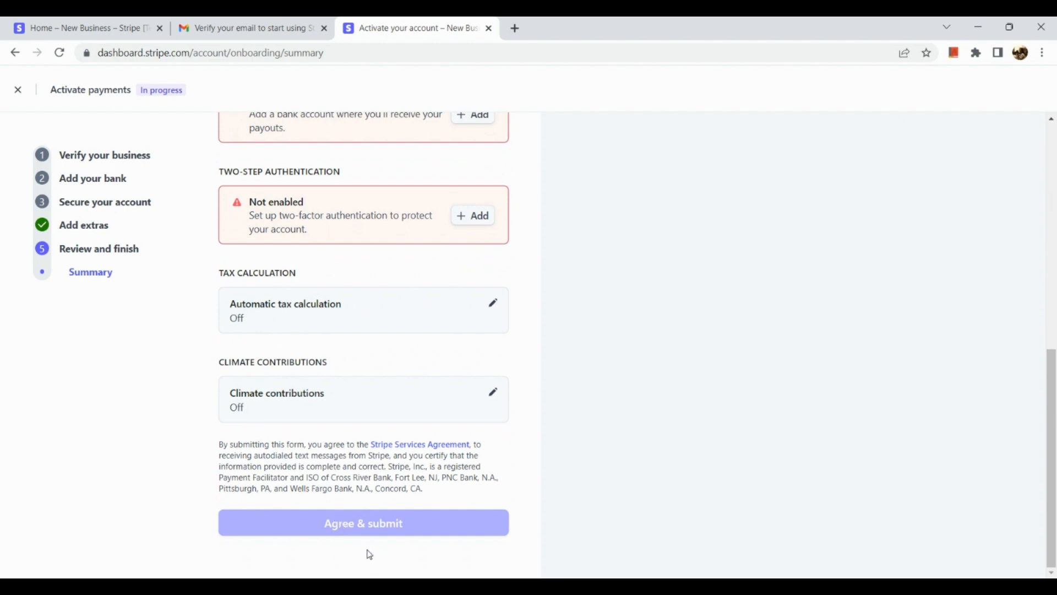
left_click(18, 90)
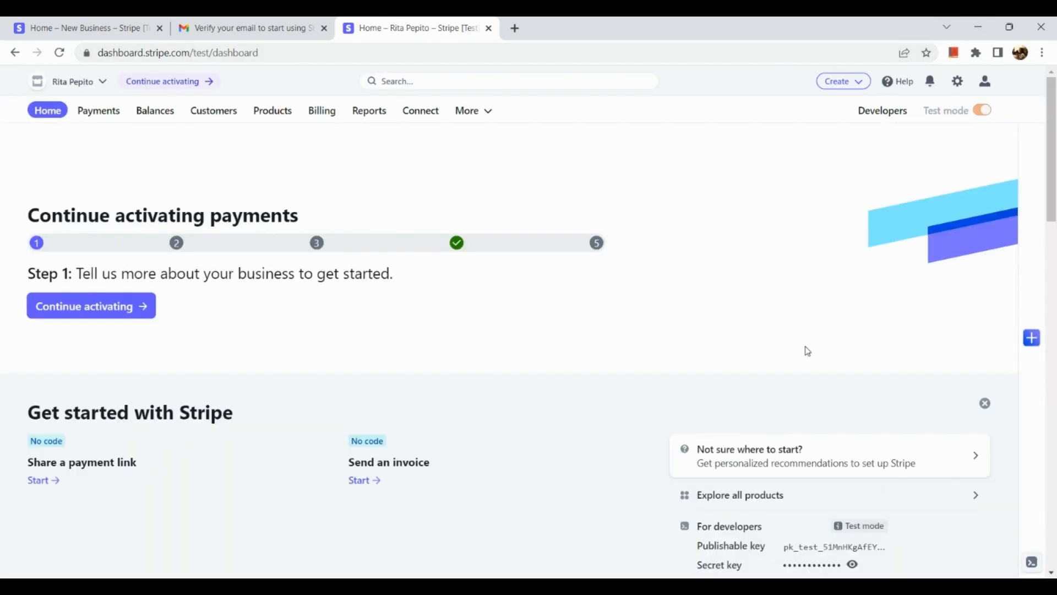
Scroll the test-mode Home dashboard to view the Continue activating payments tracker at Step 1
scroll(807, 351, "down", 2)
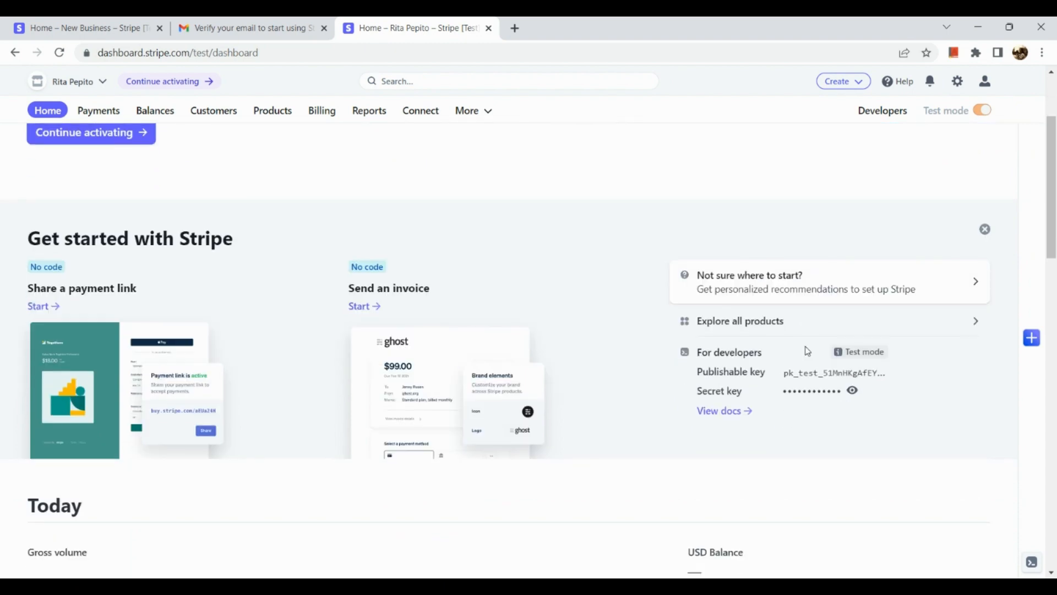
scroll(807, 351, "up", 2)
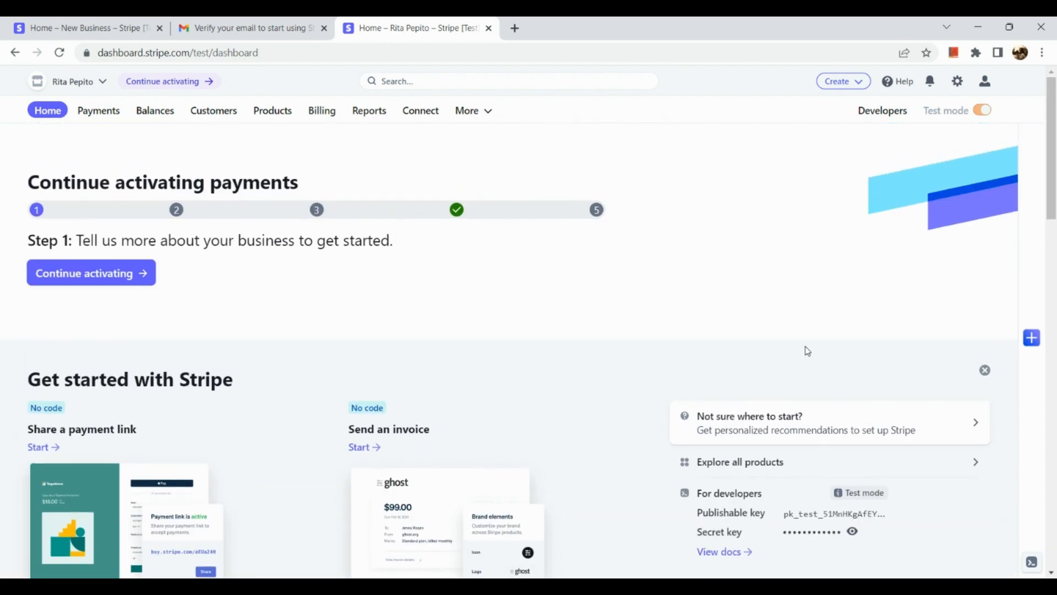
scroll(160, 227, "up", 3, "ctrl")
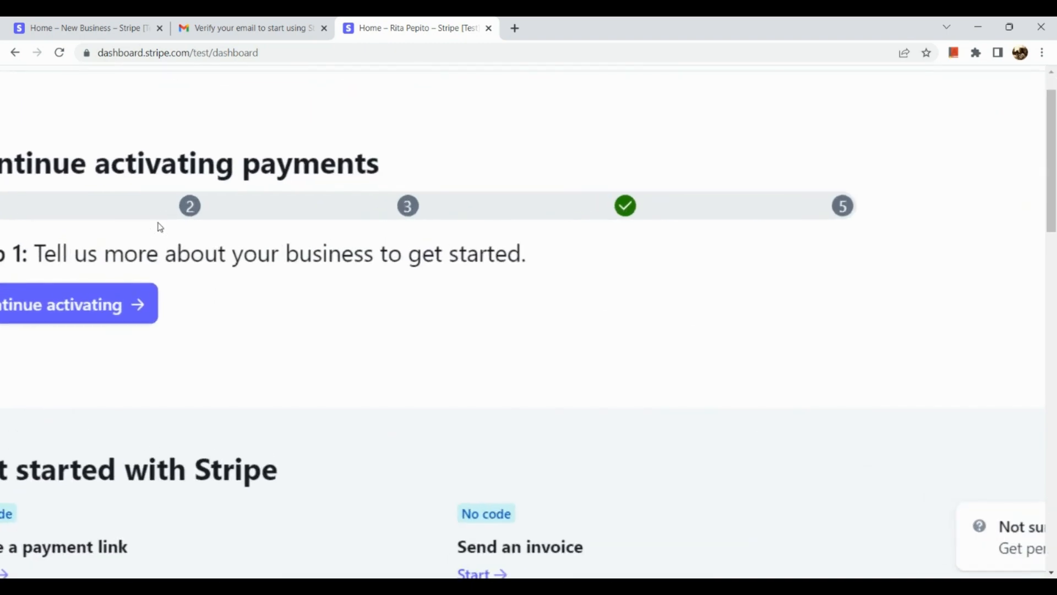
scroll(160, 227, "left", 2)
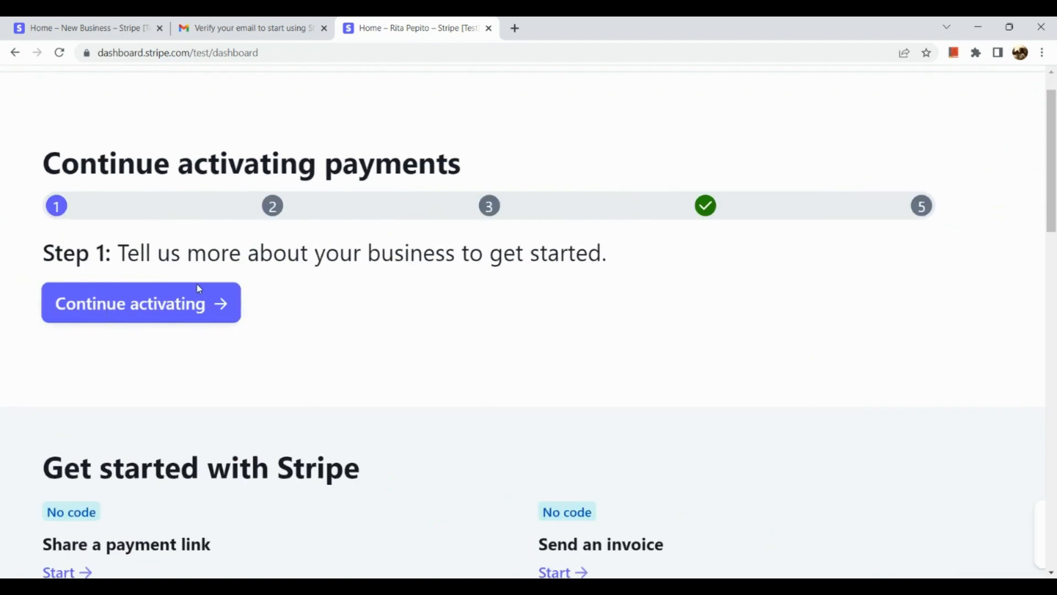
scroll(179, 314, "down", 3, "ctrl")
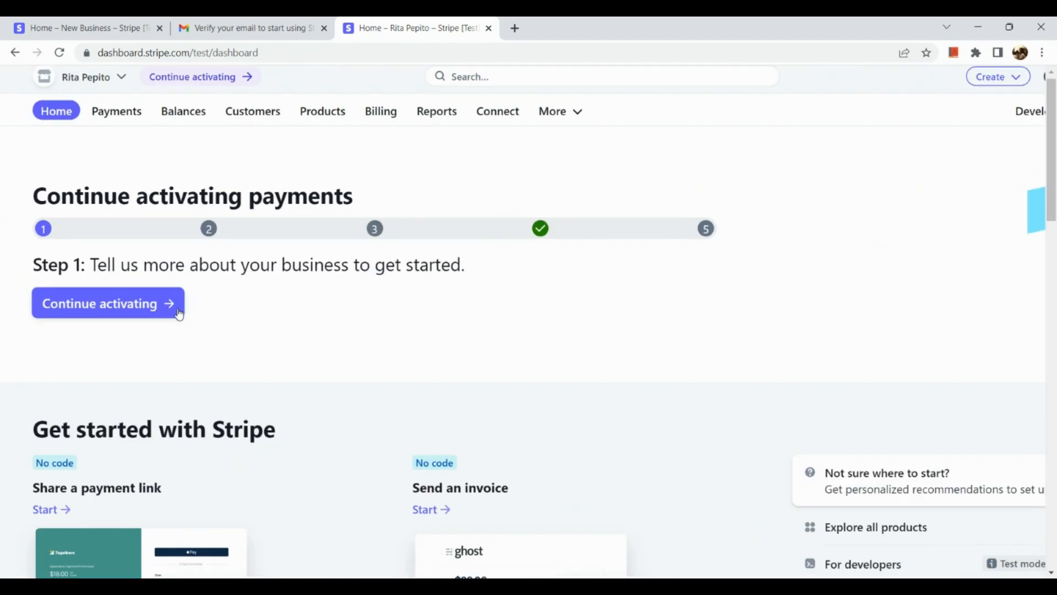